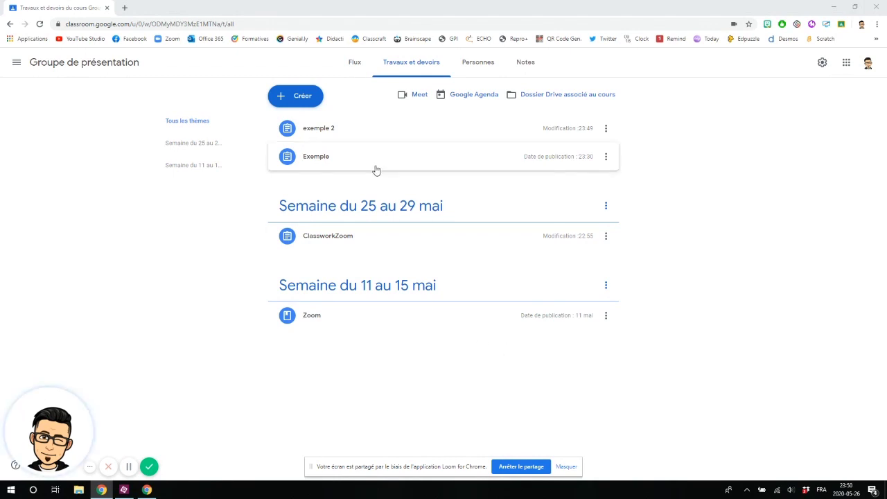
Create a new assignment titled "D" and start a new evaluation rubric for it
left_click(289, 97)
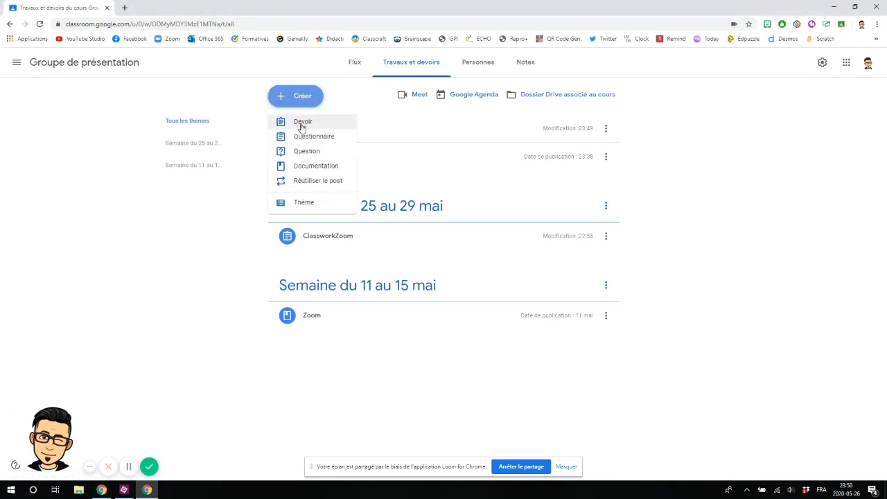
left_click(302, 126)
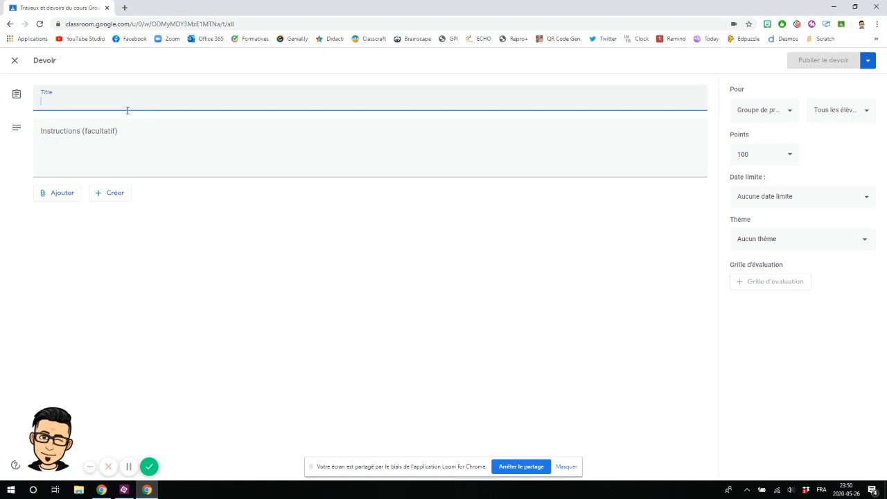
type("D")
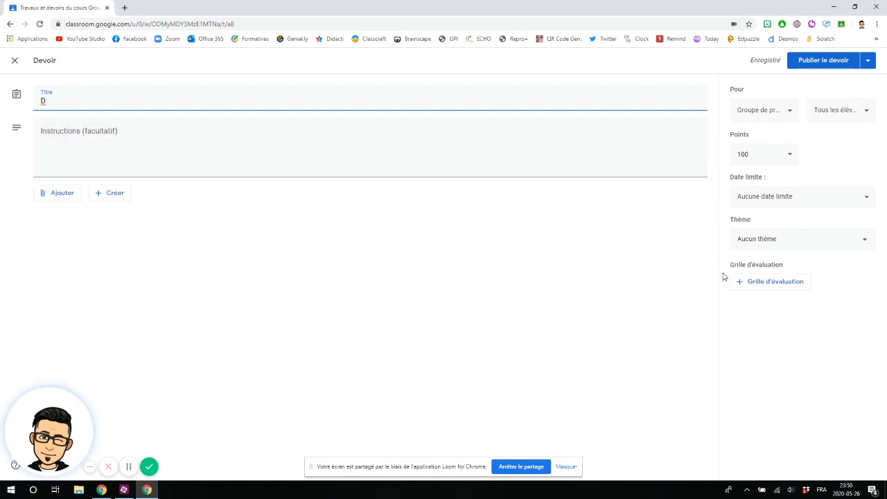
left_click(769, 286)
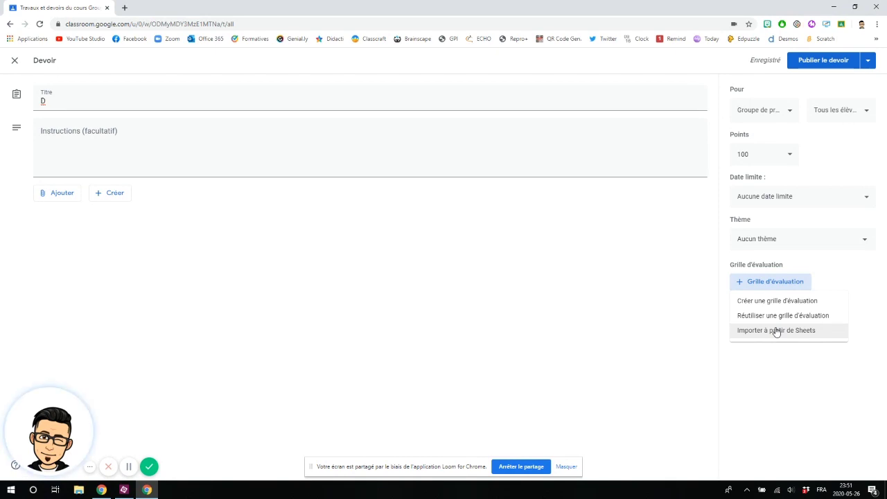
left_click(777, 300)
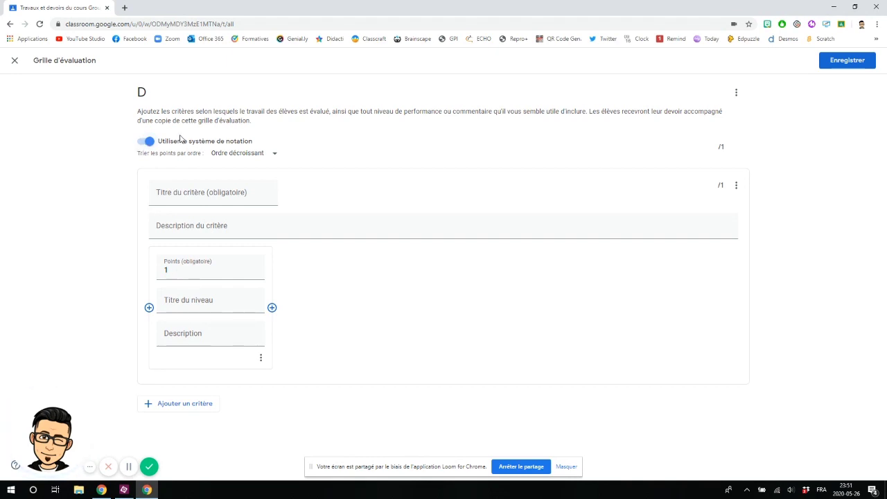
Title the first rubric criterion "Compréhension" and set its first level to 40 points
left_click(178, 194)
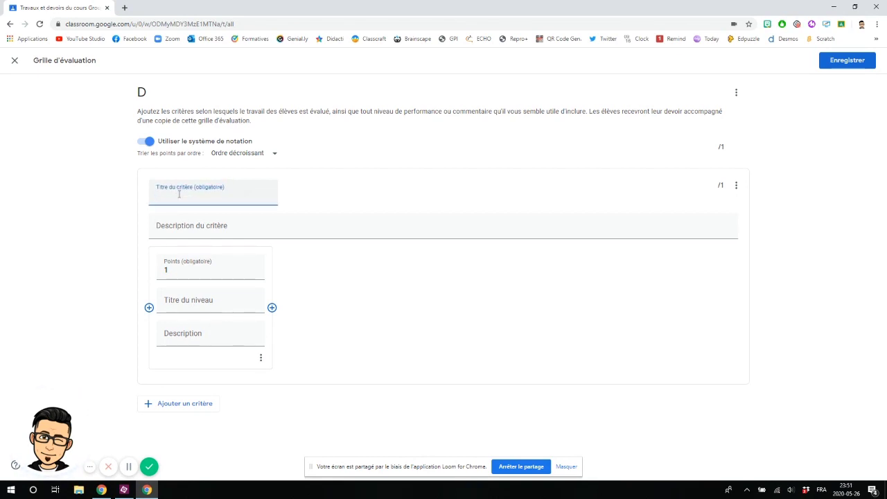
type("Compréhension")
left_click(188, 227)
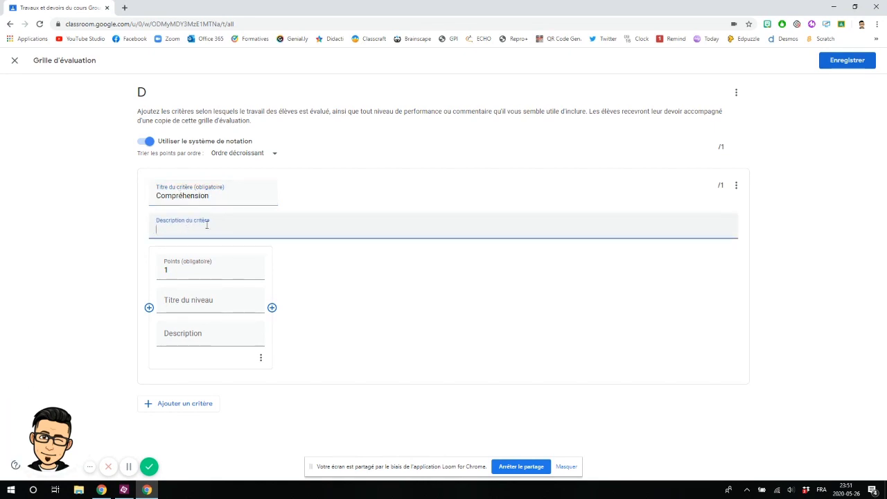
left_click(192, 271)
left_click_drag(169, 271, 147, 269)
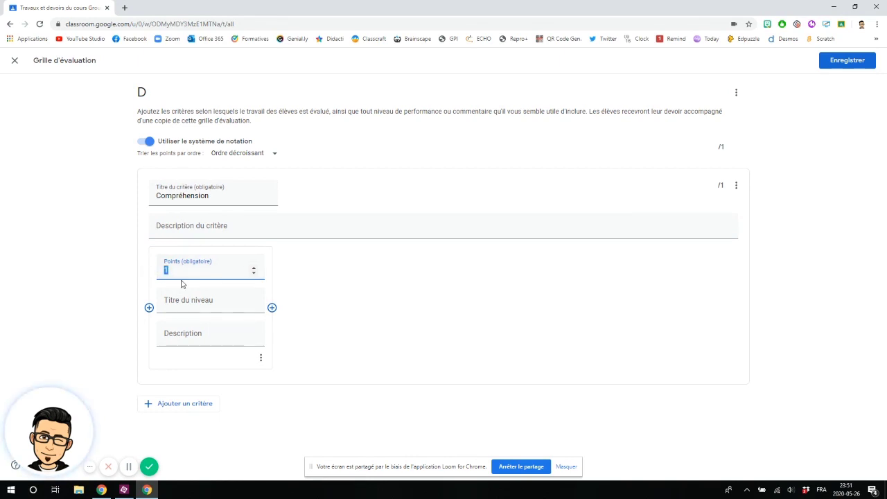
type("40")
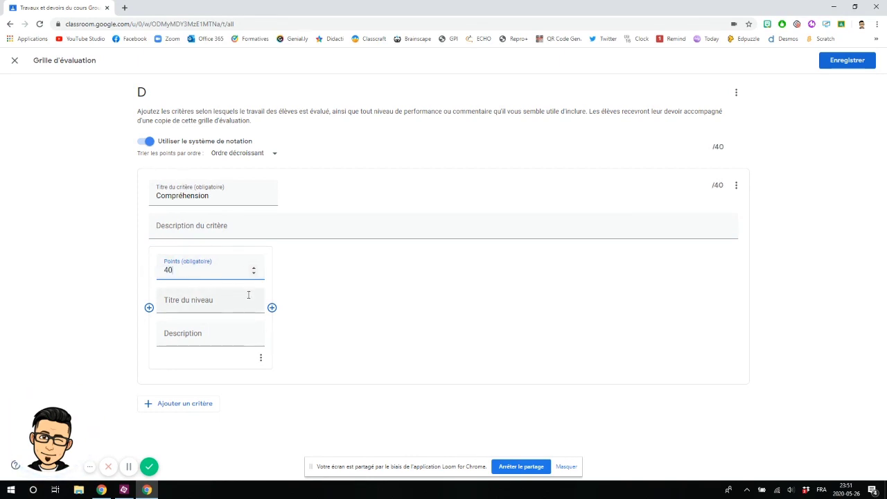
Add four more levels to the Compréhension criterion, worth 32, 24, 16 and 8 points
left_click(271, 307)
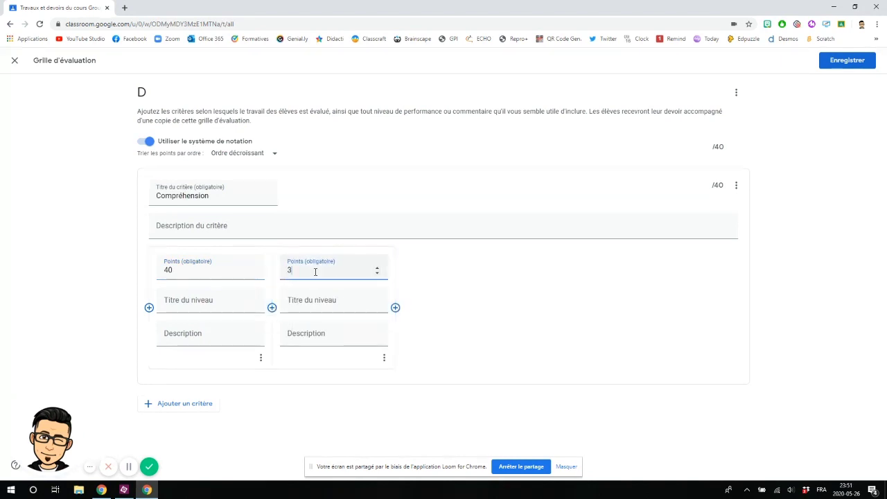
left_click(395, 306)
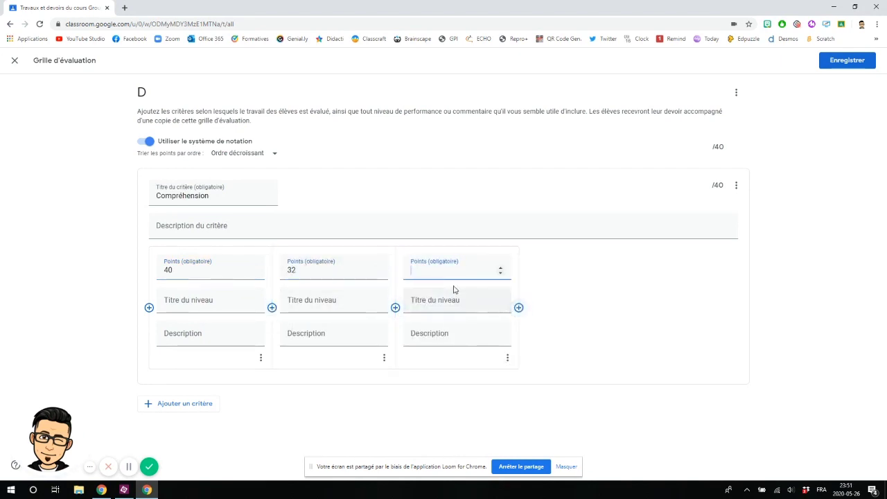
left_click(452, 278)
left_click(518, 307)
left_click(566, 273)
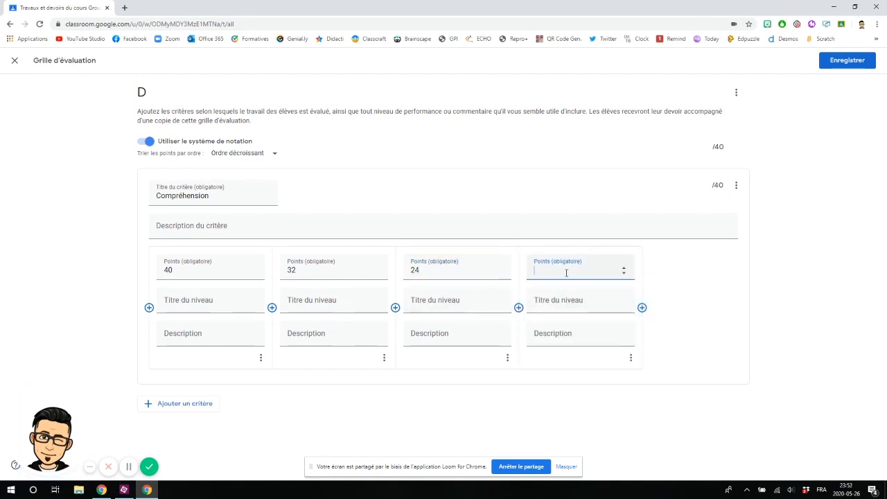
type("16")
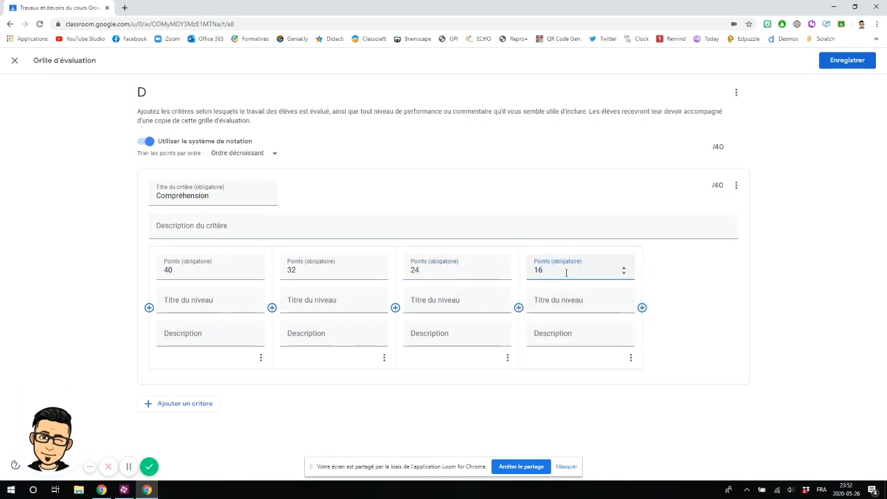
left_click(642, 307)
left_click(682, 270)
type("8")
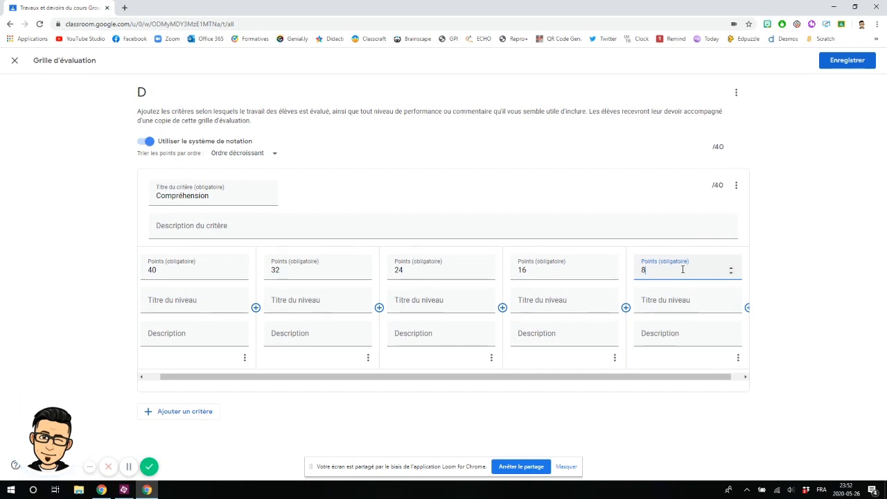
Title the five Compréhension levels A, B, C, D and E, from the highest points to the lowest
left_click(189, 302)
type("A")
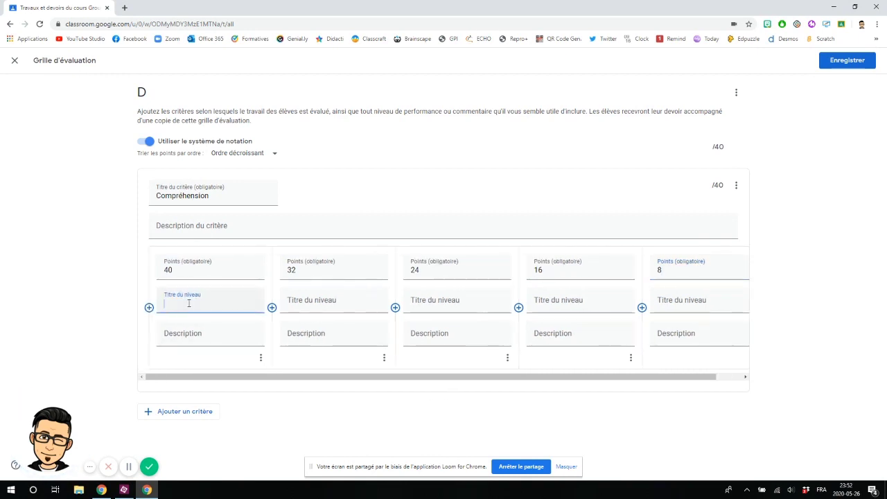
left_click(290, 311)
type("B")
left_click(434, 301)
type("C")
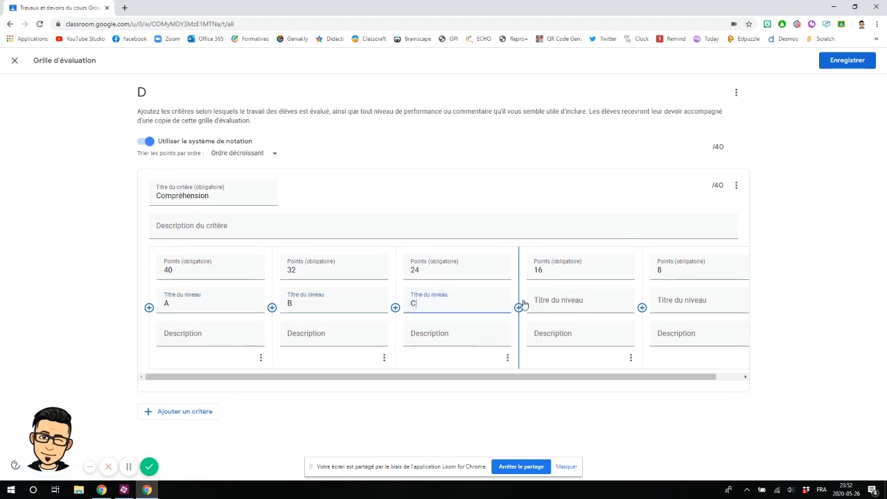
left_click(572, 305)
type("D")
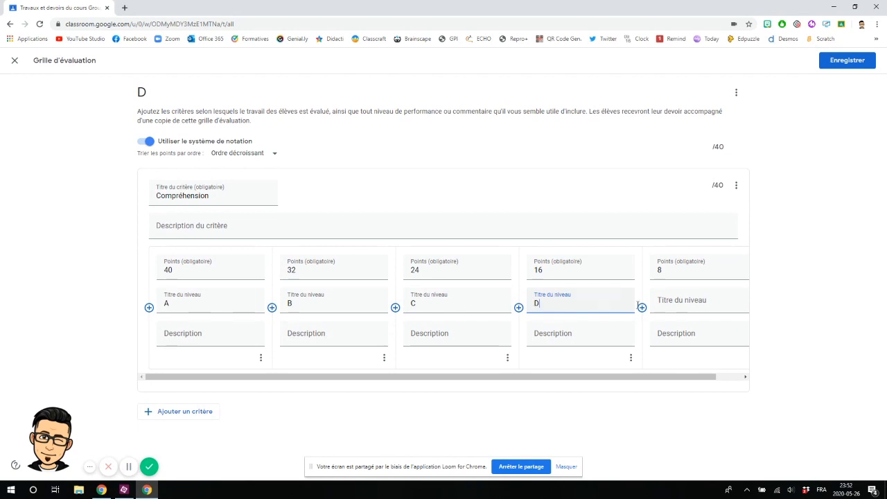
left_click(688, 304)
type("E")
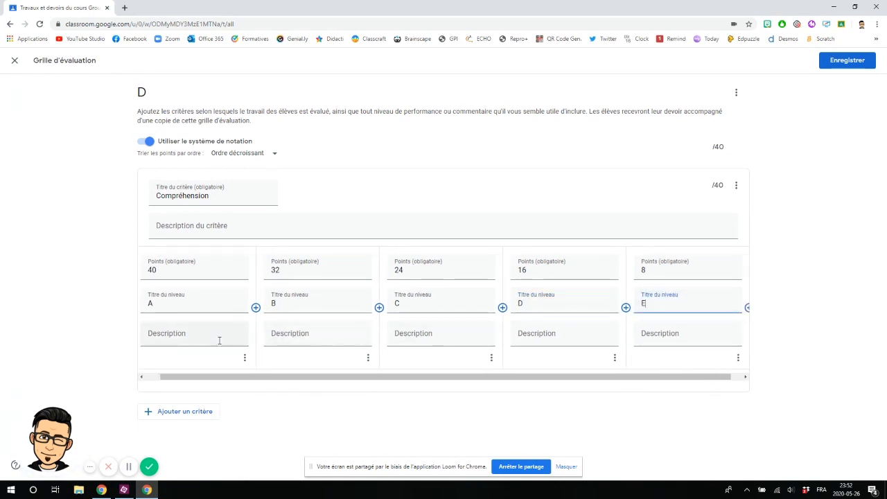
left_click(195, 335)
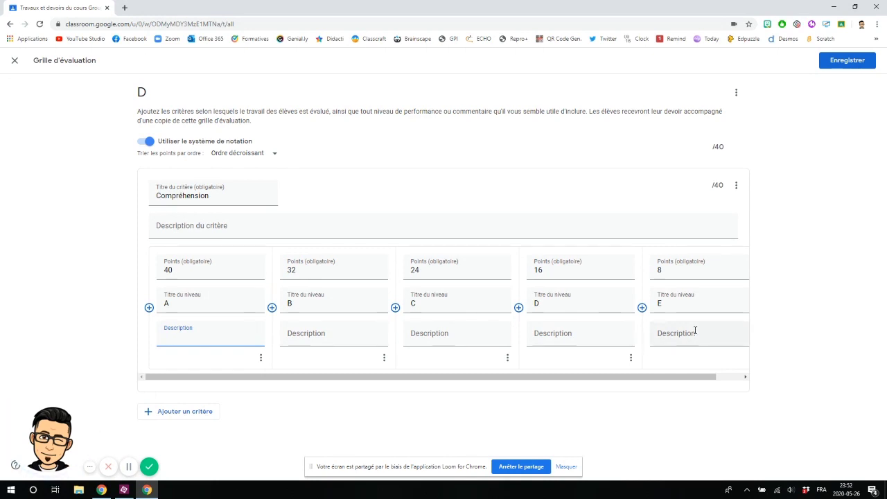
Add a second blank criterion to the rubric, then close the rubric and discard its unsaved changes
left_click(192, 411)
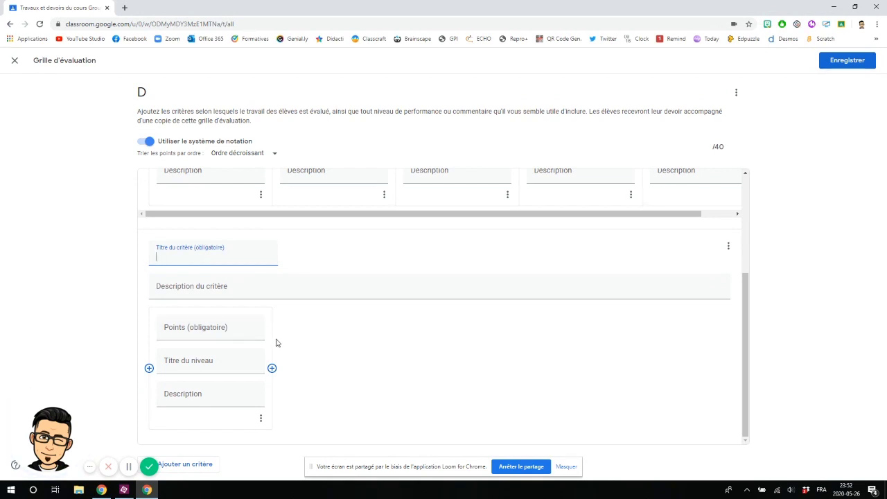
scroll(277, 333, "up", 3)
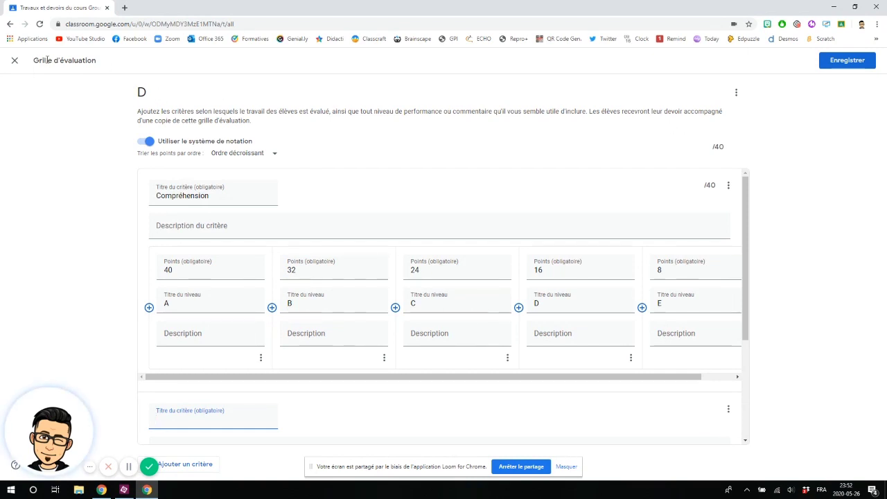
left_click(15, 60)
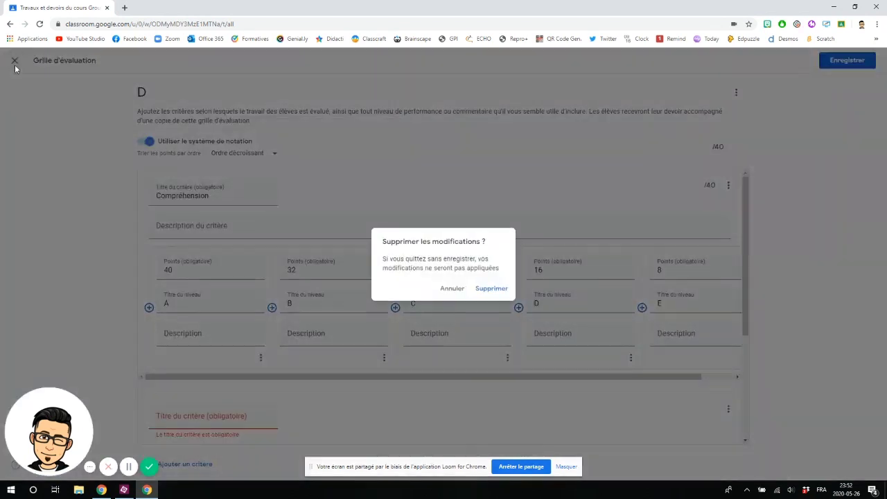
left_click(492, 289)
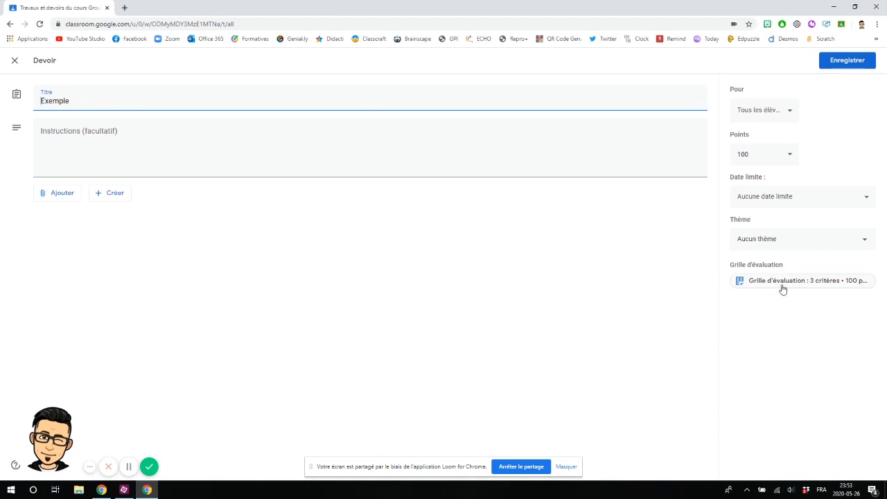
Export the Exemple assignment's rubric to Google Sheets, view the exported spreadsheet and close it
left_click(781, 289)
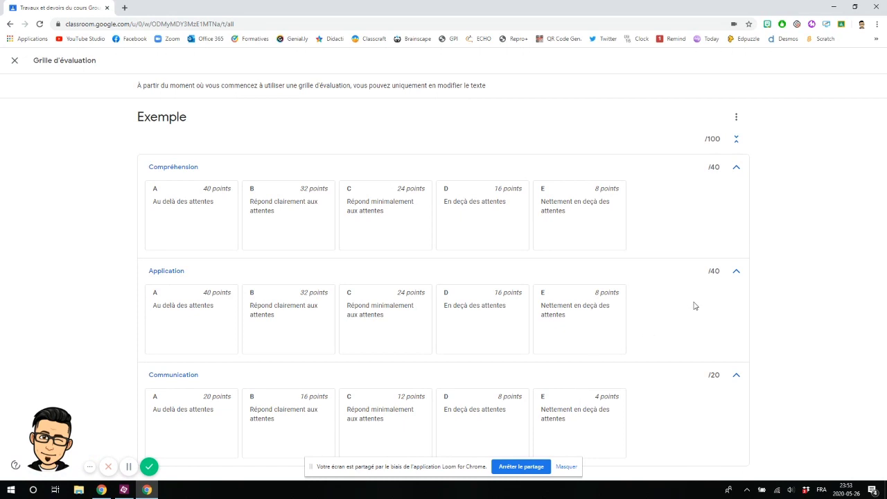
left_click(736, 118)
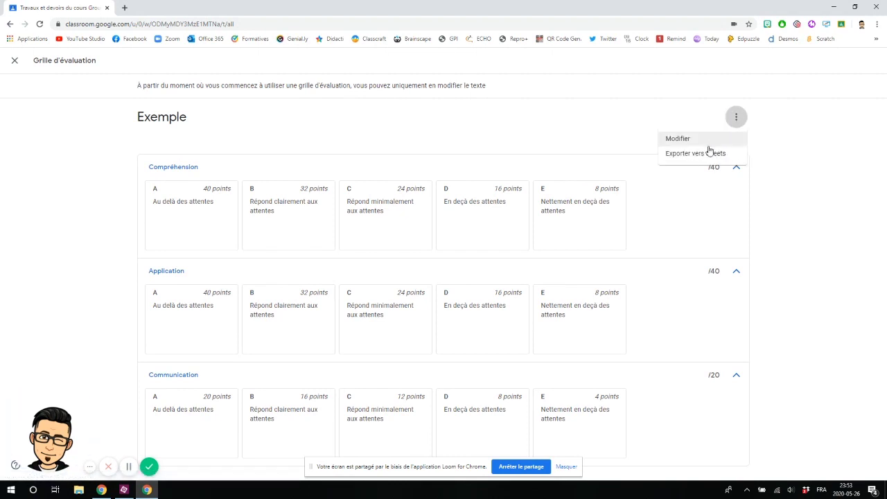
left_click(704, 154)
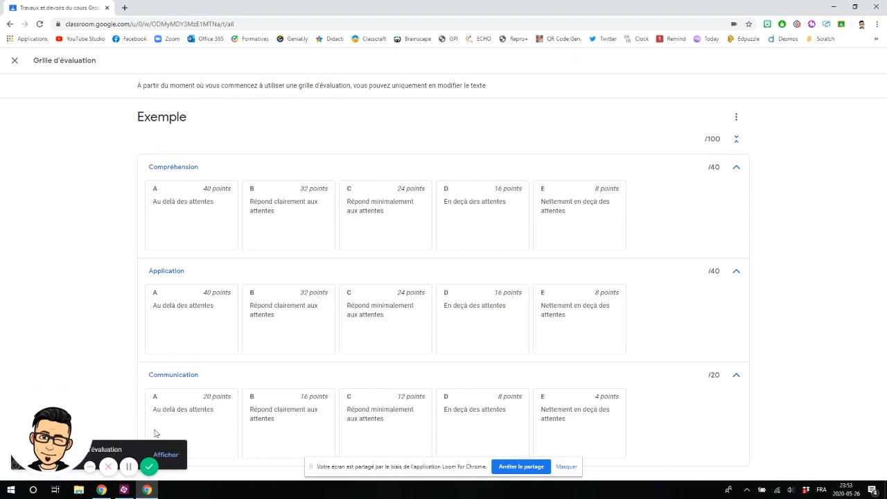
left_click(177, 458)
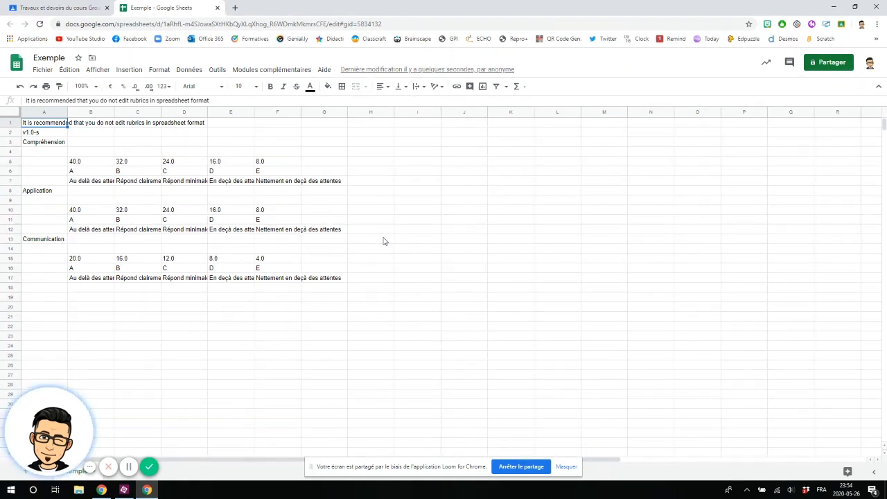
left_click(218, 7)
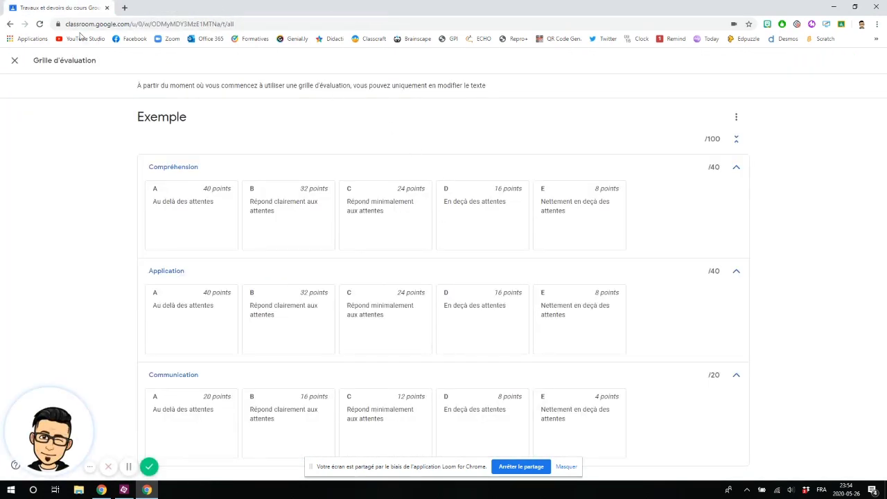
Close the rubric, save the Exemple assignment and open the graded student's submission
left_click(15, 60)
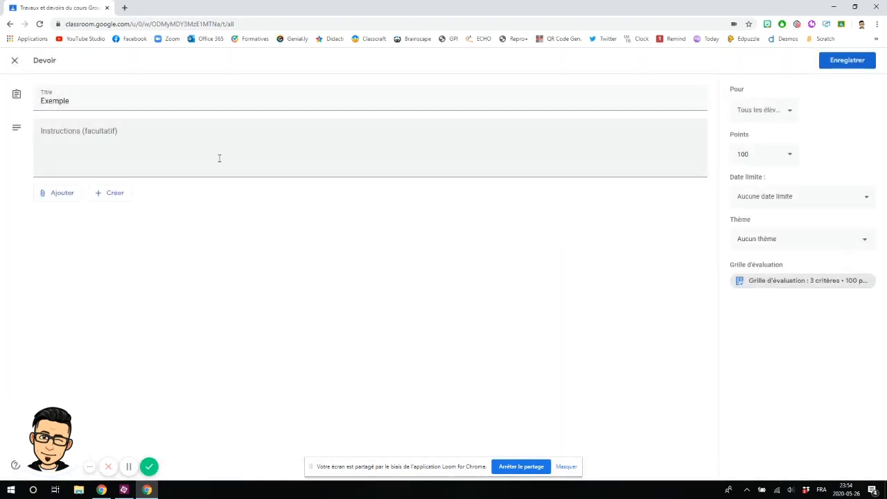
left_click(849, 61)
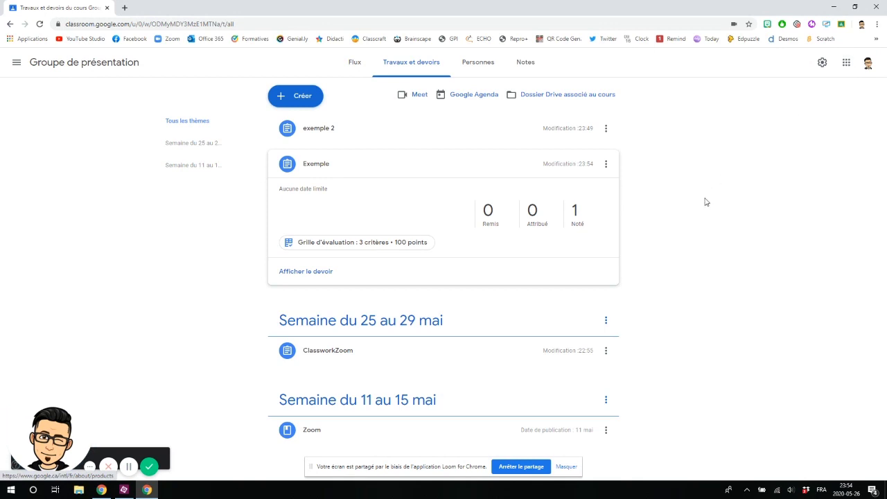
left_click(575, 213)
left_click(59, 212)
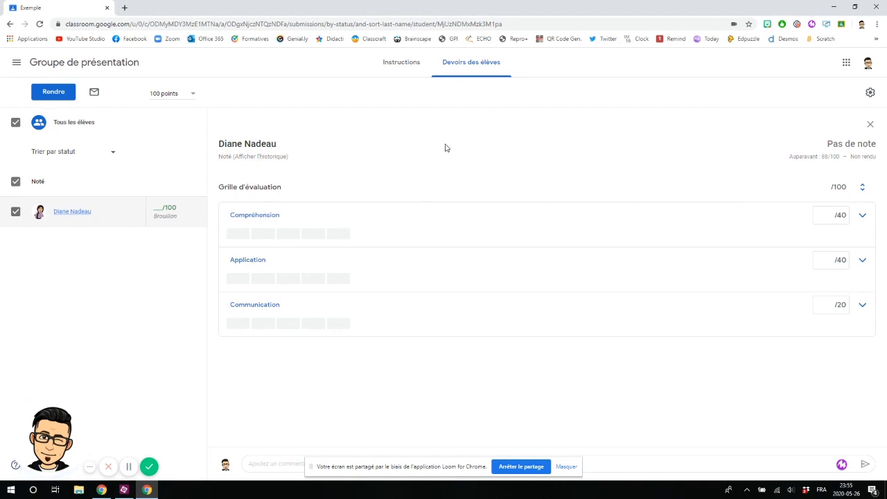
Grade the student's Compréhension at level A (40 points) and Application at level C (24 points)
left_click(864, 216)
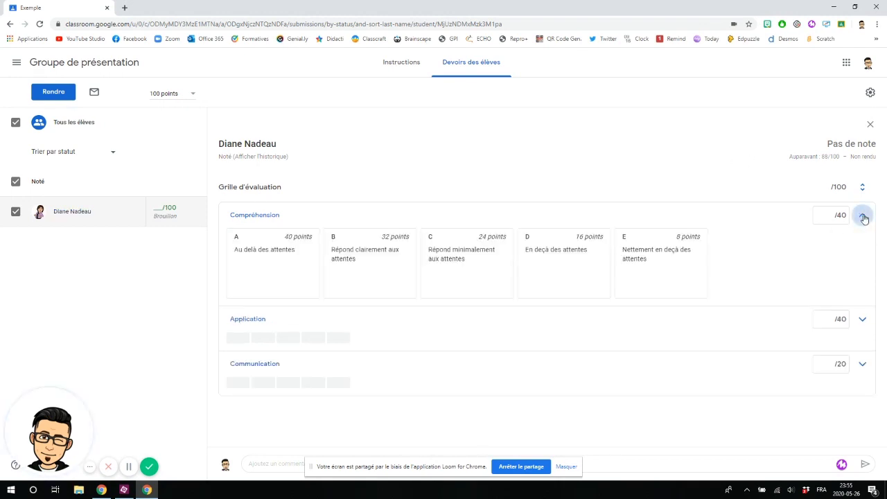
left_click(279, 251)
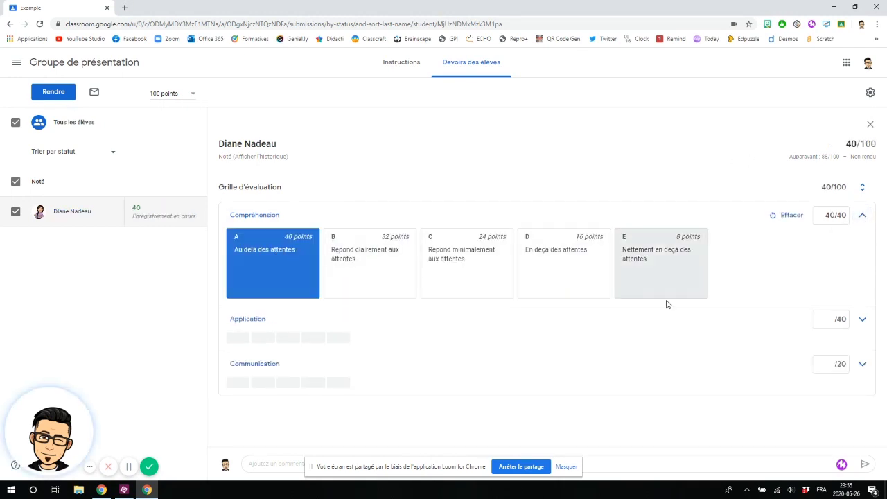
left_click(863, 218)
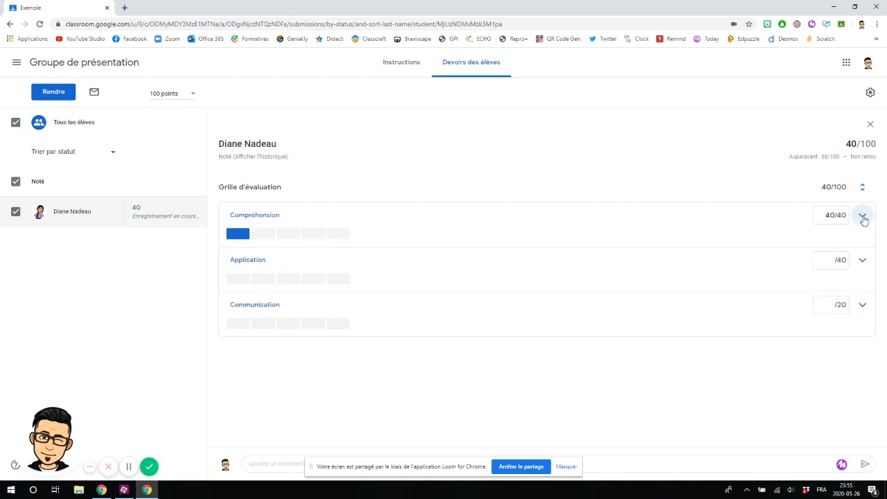
left_click(865, 262)
left_click(448, 301)
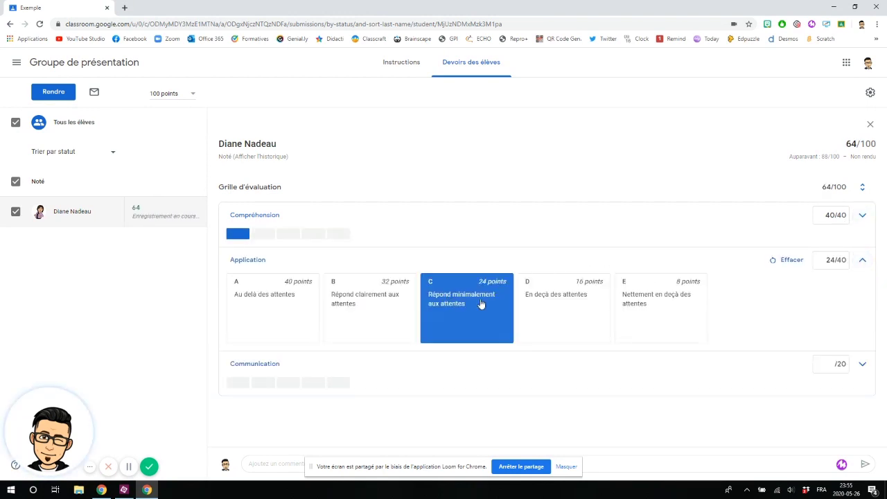
Grade the student's Communication at level A (20 points) and collapse the Application and Communication criteria
left_click(863, 260)
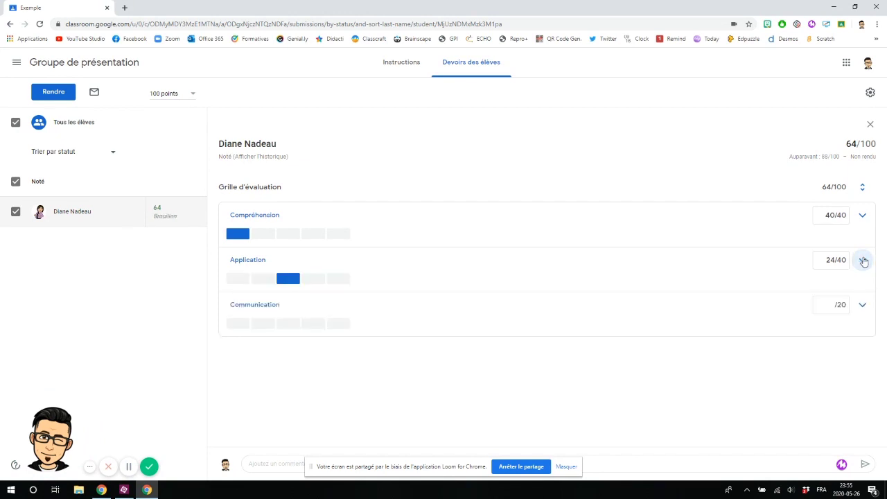
left_click(861, 306)
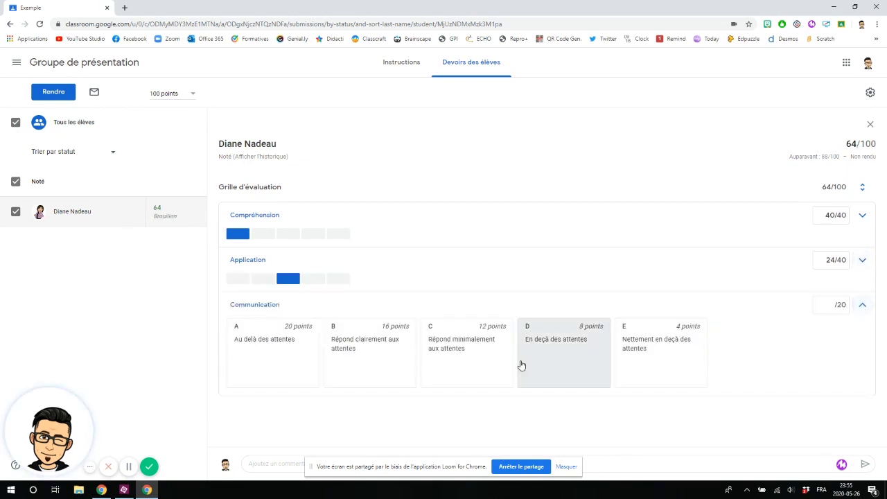
left_click(272, 347)
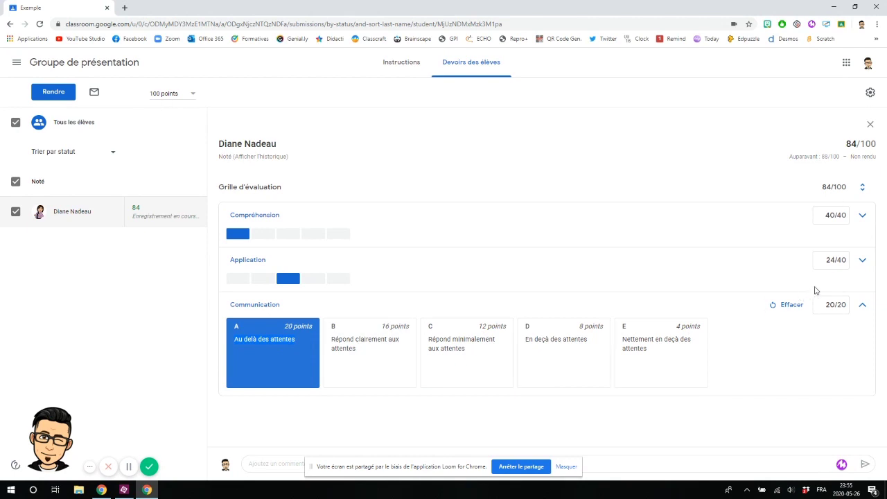
left_click(862, 306)
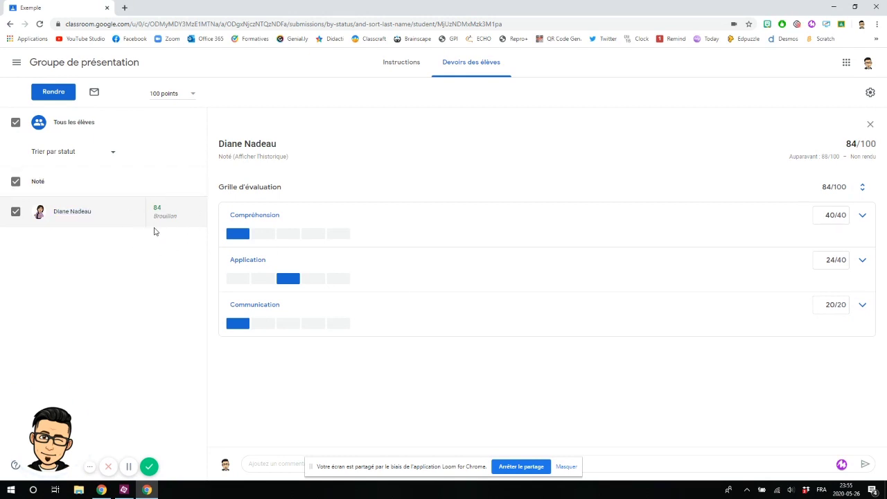
Switch the private comment to voice recording and return the modified grade to the student
left_click(54, 97)
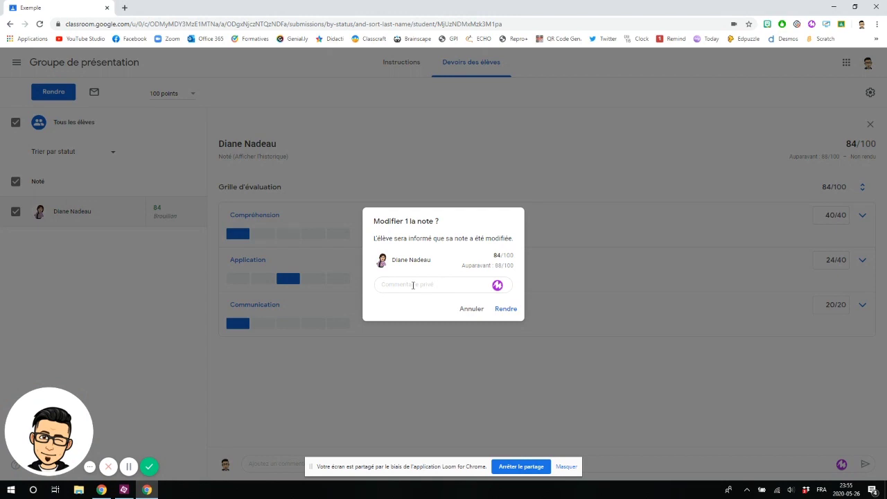
left_click(494, 291)
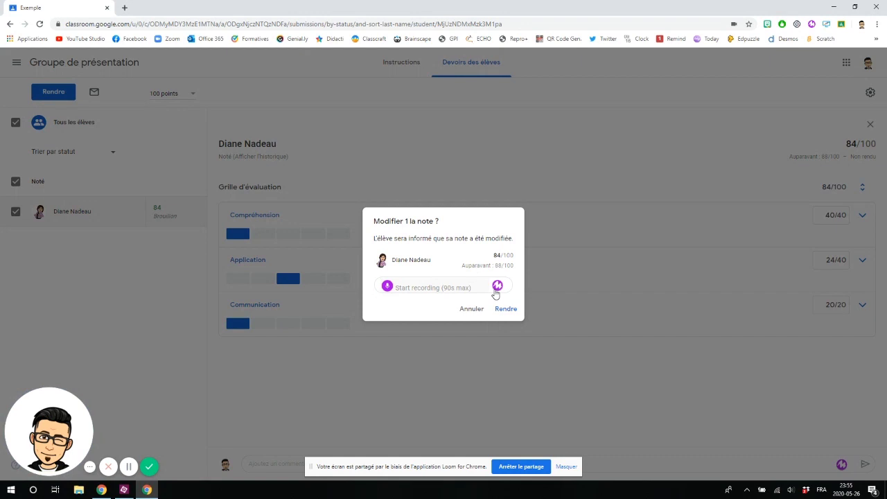
left_click(505, 310)
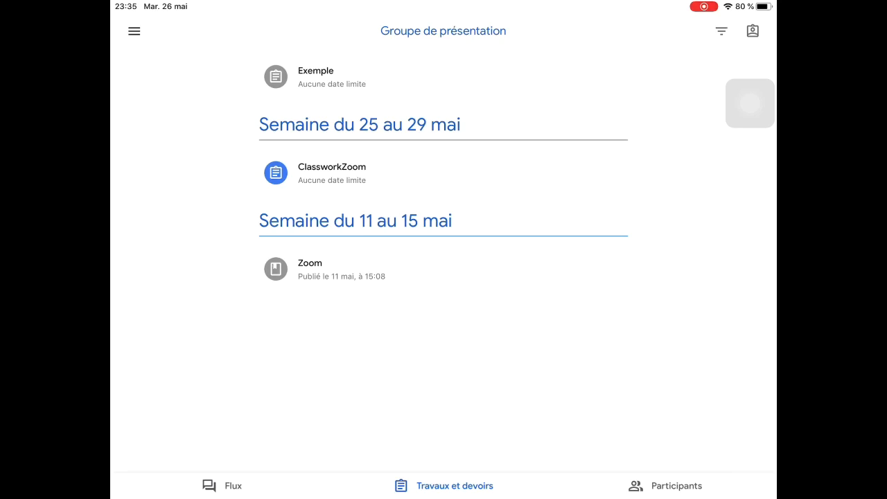
In the student's Classroom mobile app, open the Exemple assignment, examine its evaluation rubric and return to the assignment
left_click(315, 76)
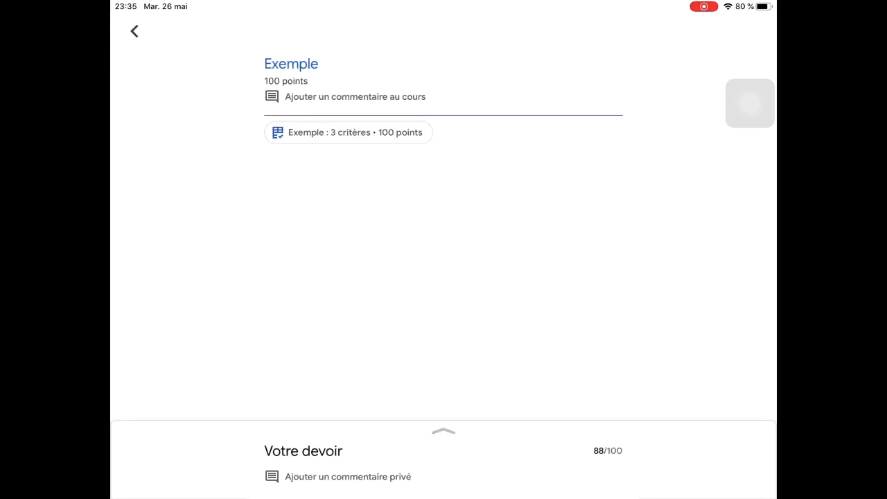
left_click_drag(750, 103, 459, 173)
left_click(349, 133)
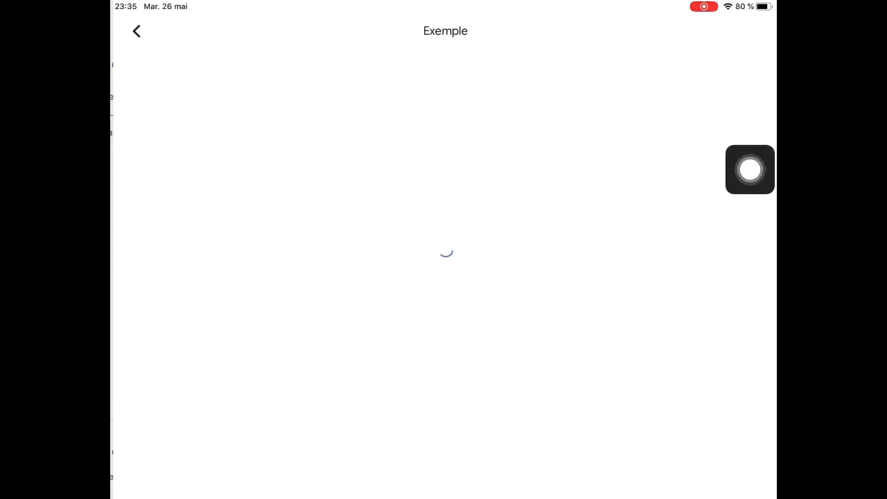
scroll(443, 277, "down", 3)
scroll(443, 263, "right", 5)
scroll(444, 263, "left", 5)
left_click_drag(750, 169, 750, 250)
scroll(444, 277, "up", 4)
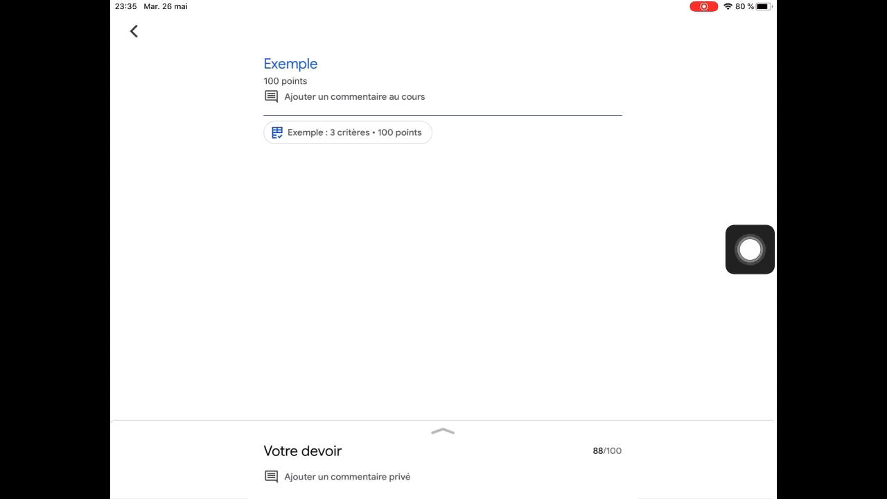
Expand the student's work on the Exemple assignment, examine the selected level for each criterion in the graded rubric, and close it
left_click_drag(750, 249, 717, 425)
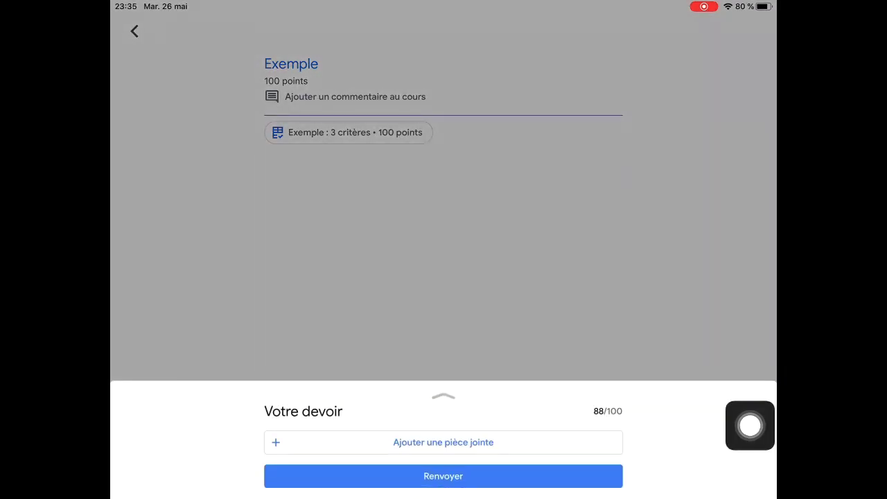
left_click(444, 396)
left_click(443, 24)
left_click(444, 431)
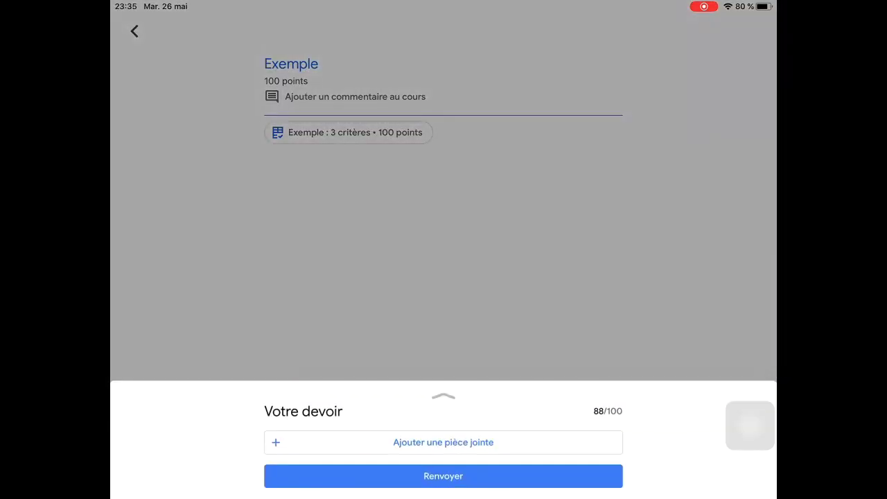
left_click(443, 397)
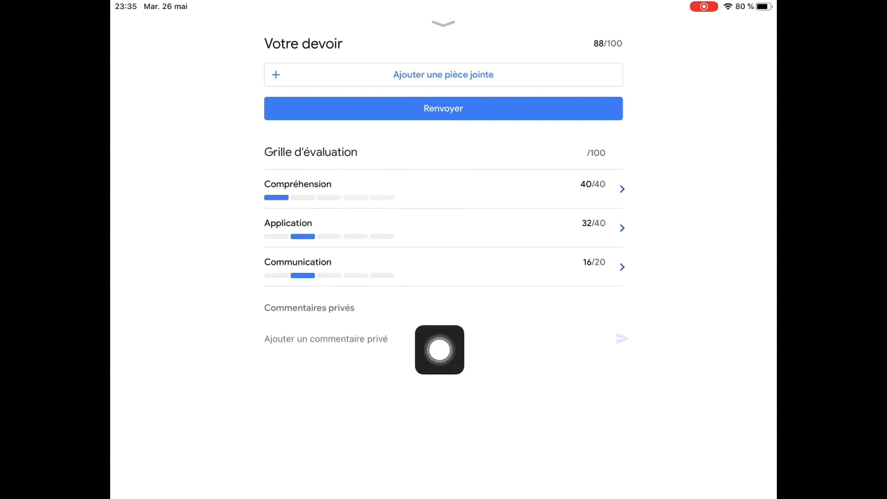
left_click(621, 189)
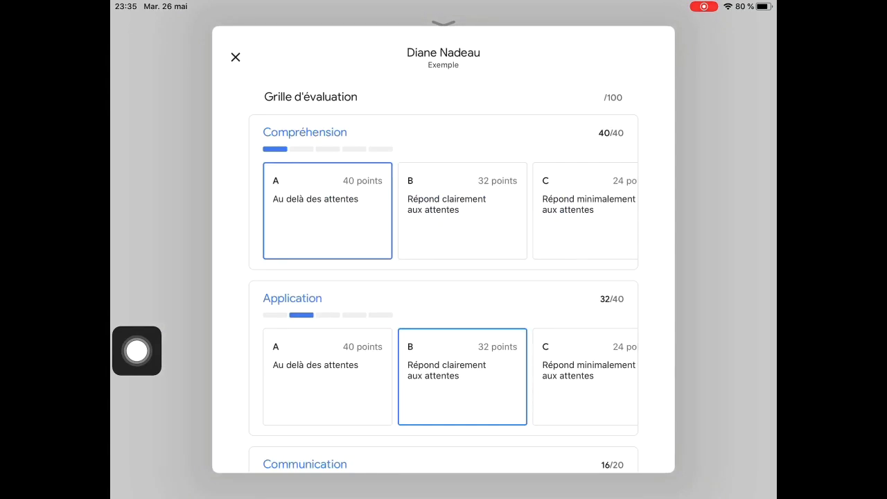
scroll(444, 277, "down", 4)
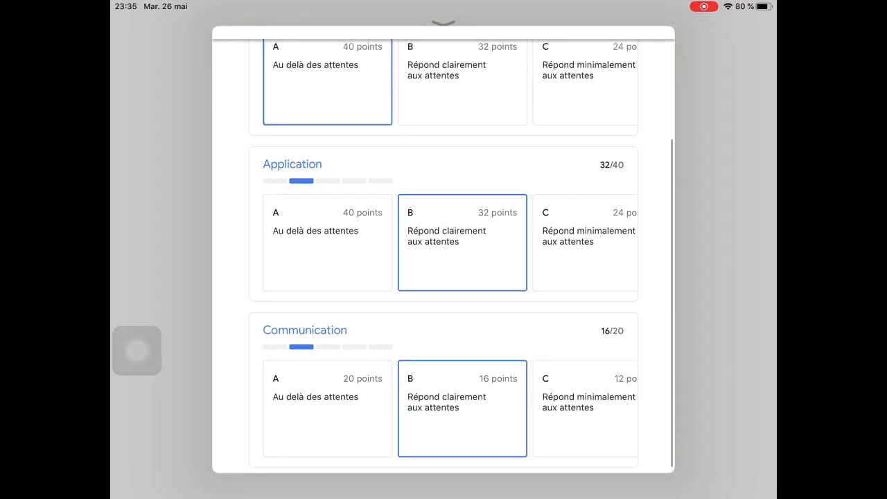
scroll(443, 277, "up", 4)
left_click(236, 57)
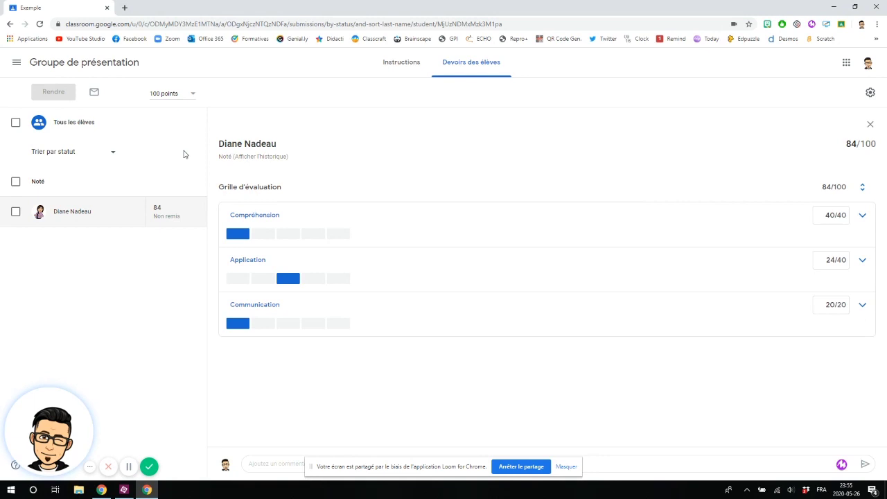
Back in the teacher's Classroom, create a new assignment titled ex3 in the Groupe de présentation course
left_click(18, 63)
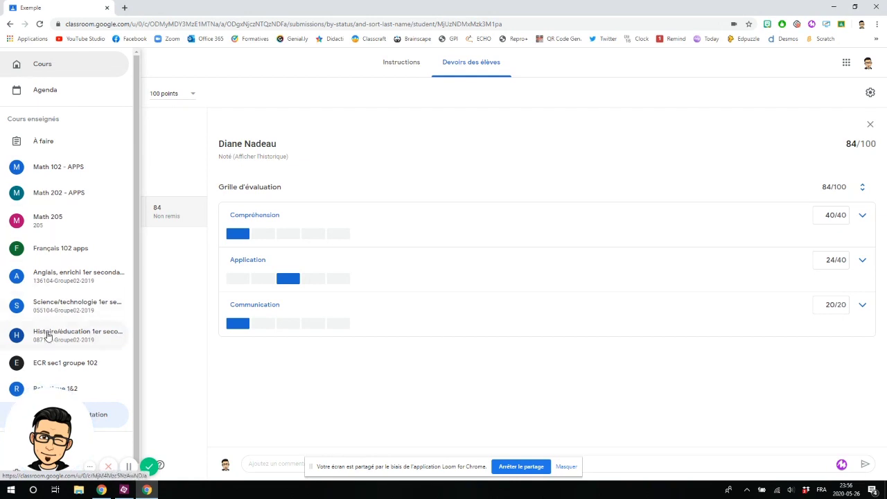
scroll(110, 301, "down", 1)
left_click(104, 411)
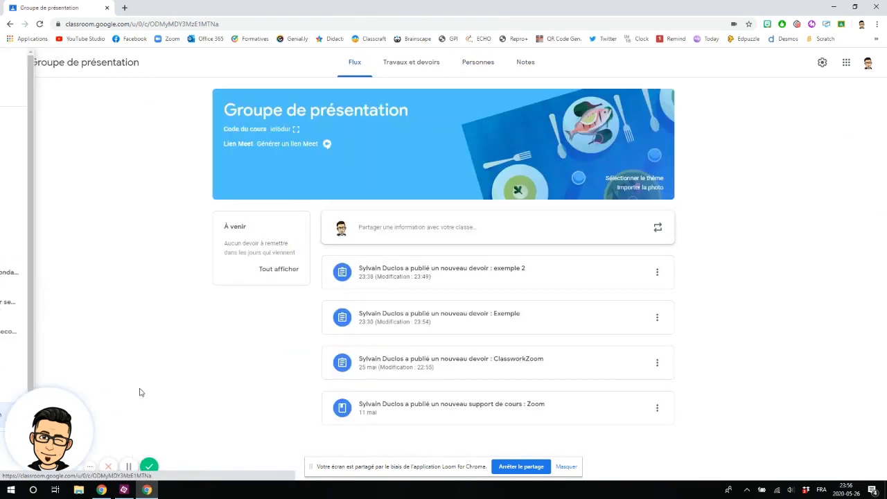
left_click(418, 73)
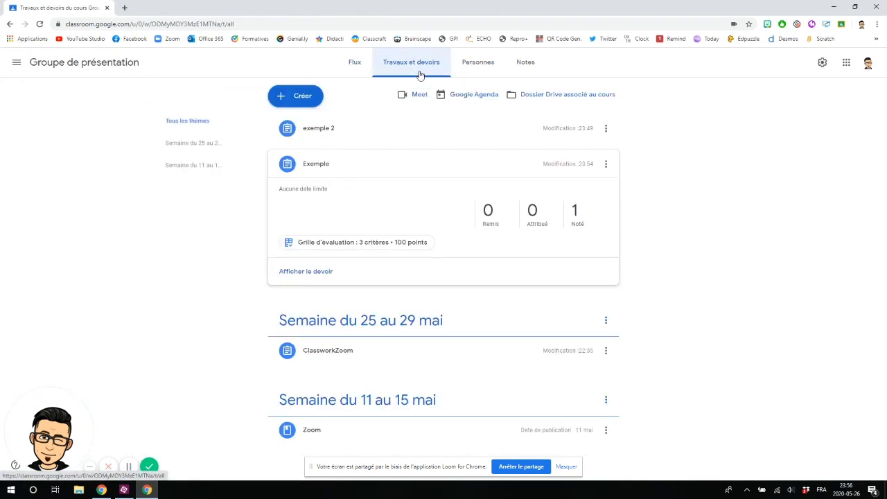
left_click(299, 98)
left_click(277, 123)
type("ex3")
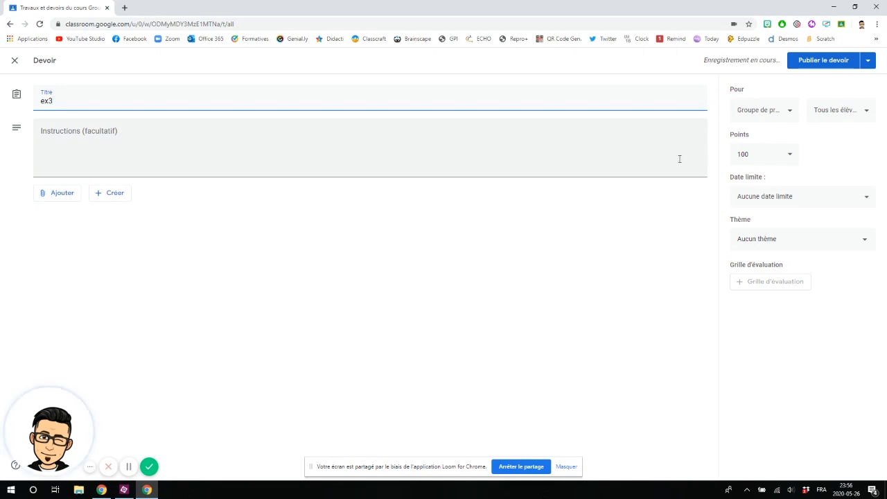
Set the ex3 assignment's points to Pas de note
left_click(761, 154)
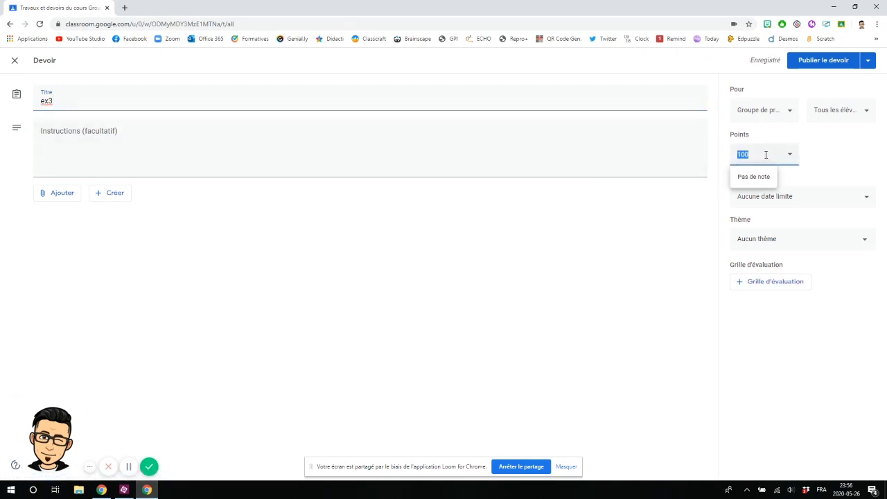
type("0")
left_click(761, 177)
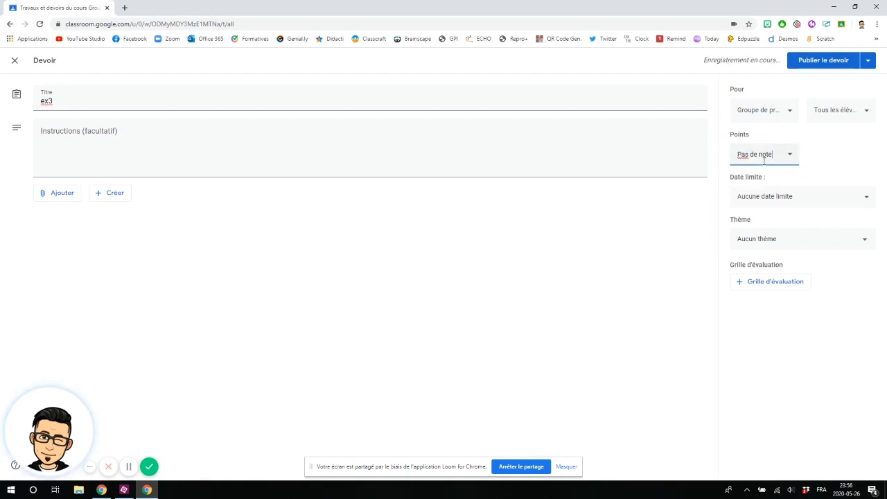
Reuse the Exemple rubric from Groupe de présentation for the ex3 assignment
left_click(761, 282)
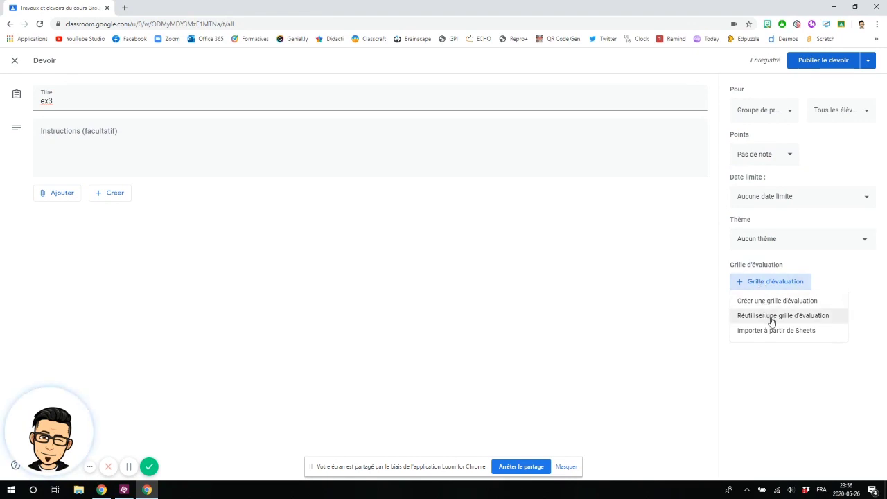
left_click(772, 318)
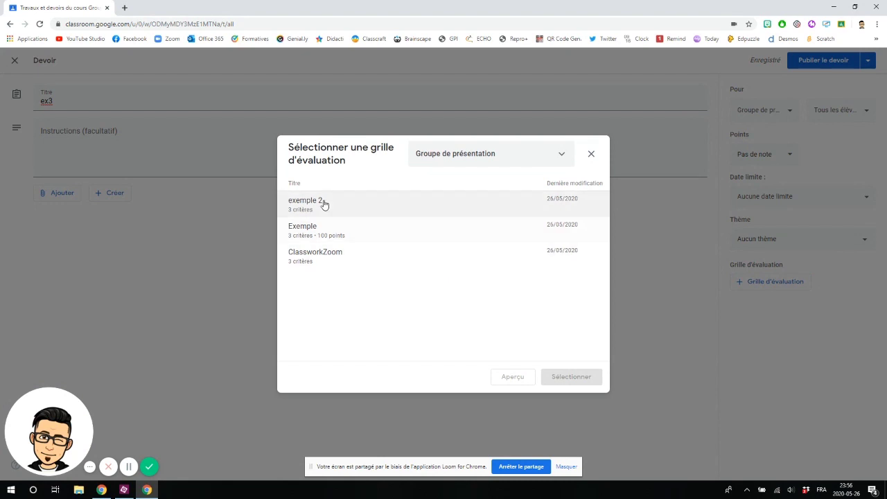
left_click(311, 237)
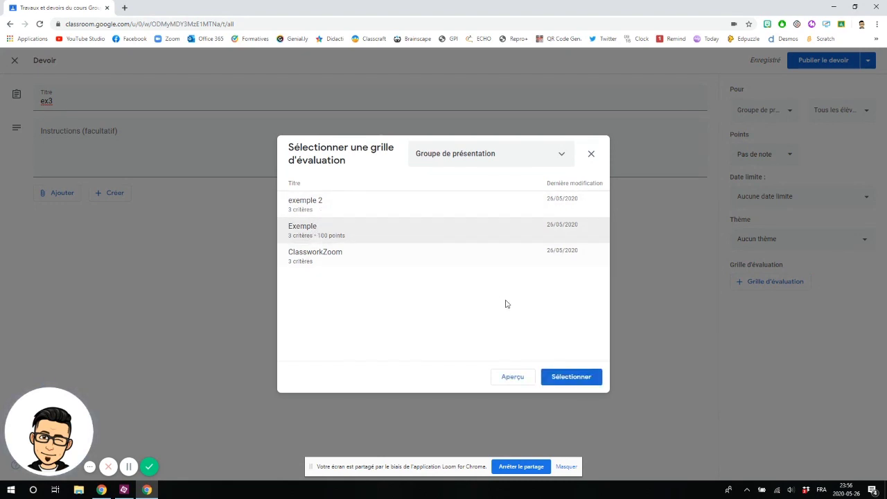
left_click(571, 379)
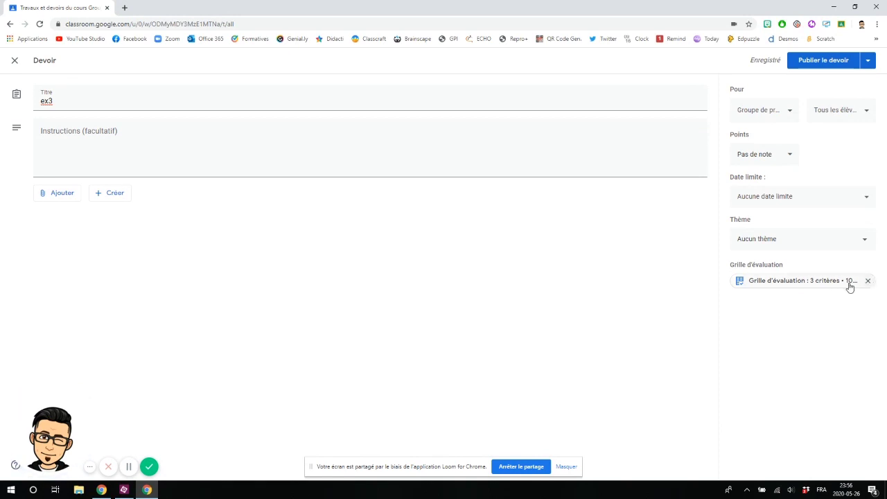
Edit the ex3 rubric to turn off the scoring system for all criteria and save it
left_click(773, 281)
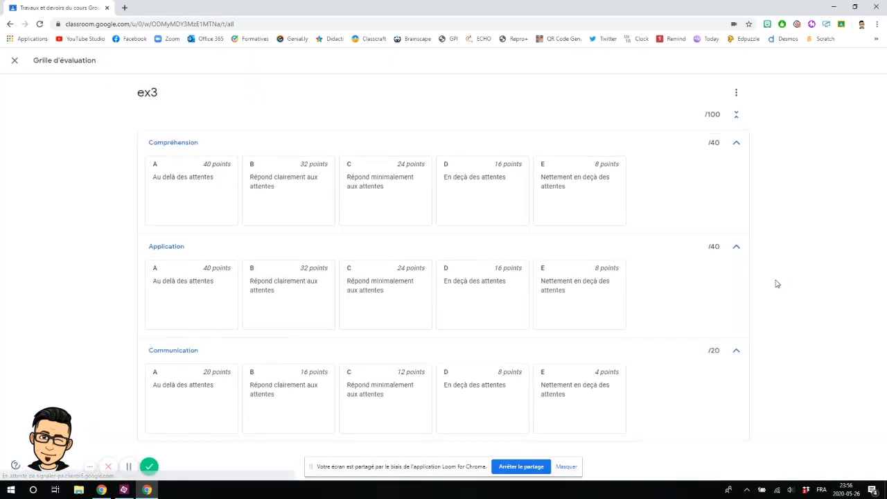
left_click(736, 93)
left_click(679, 115)
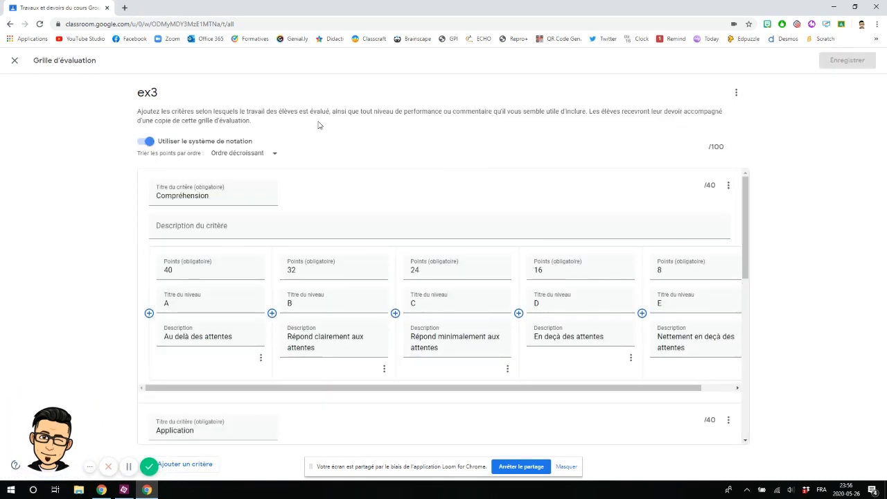
left_click(149, 142)
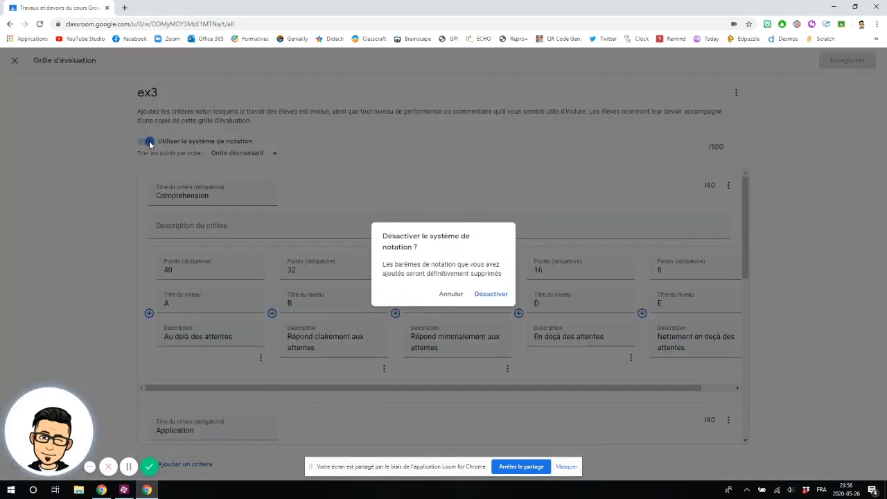
left_click(485, 297)
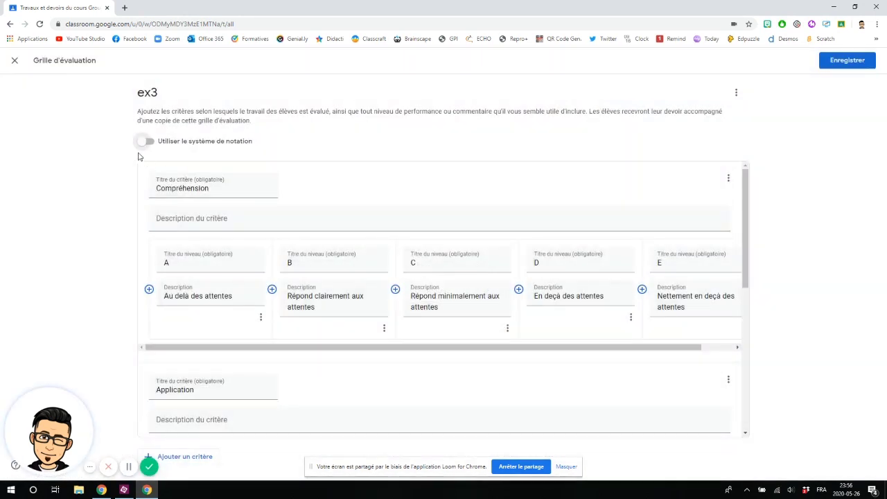
scroll(600, 267, "down", 5)
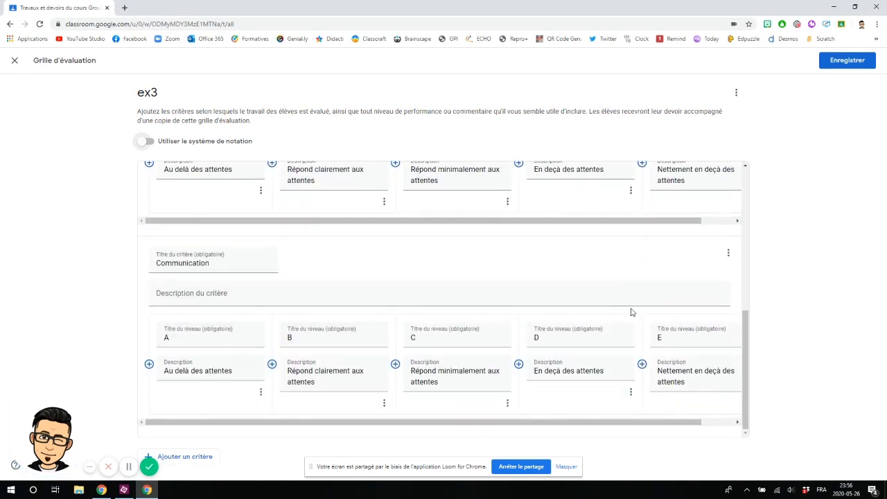
left_click(857, 61)
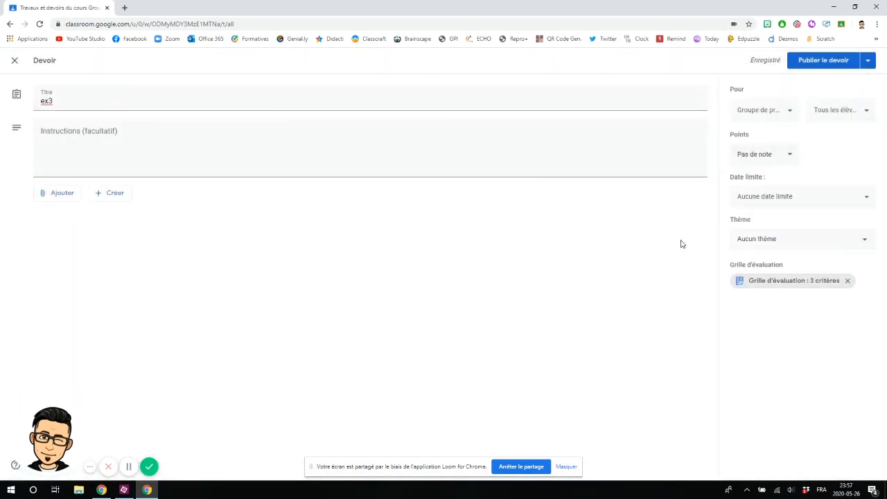
Publish the ex3 assignment and open its student submissions page
left_click(841, 59)
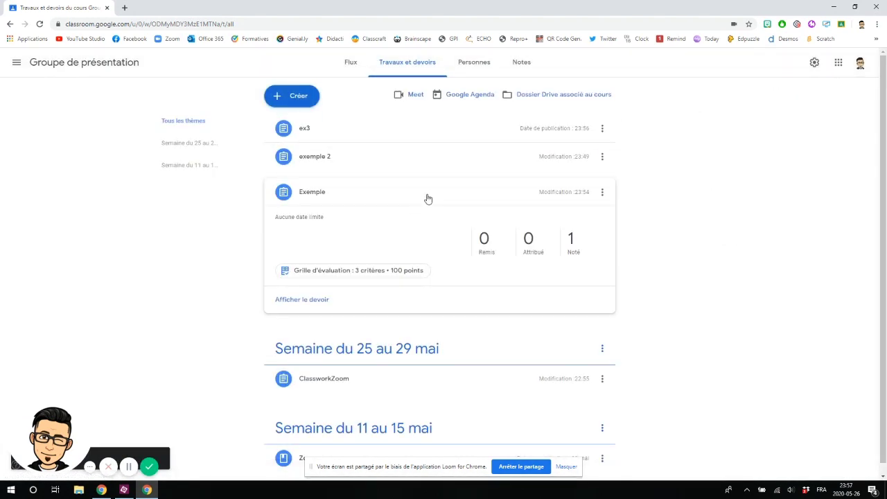
left_click(326, 134)
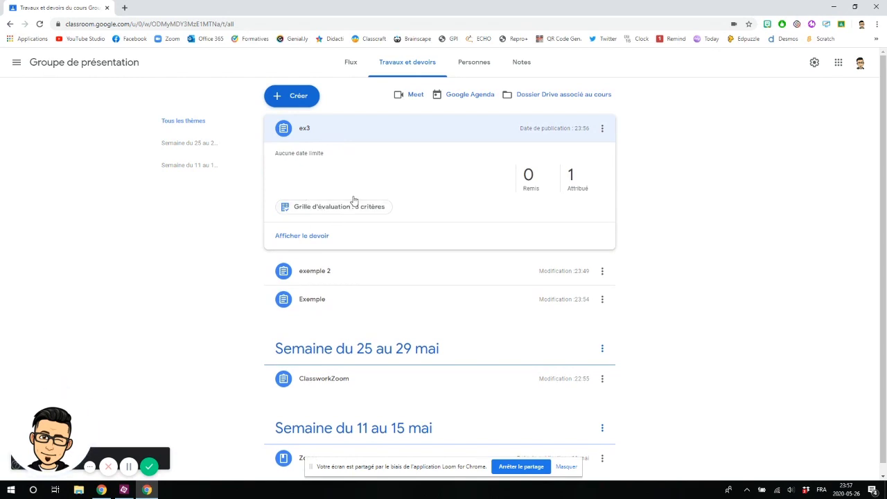
left_click(309, 237)
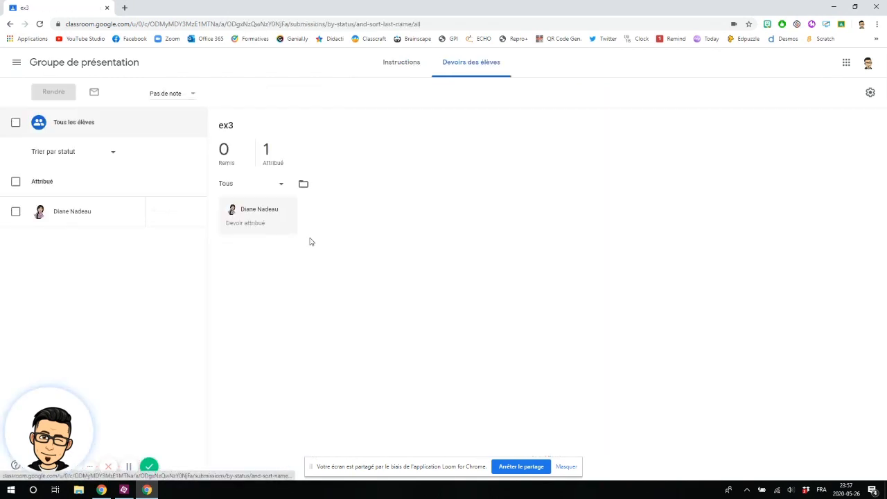
View the three-criterion rubric attached to the ex3 assignment's instructions and close it
left_click(414, 69)
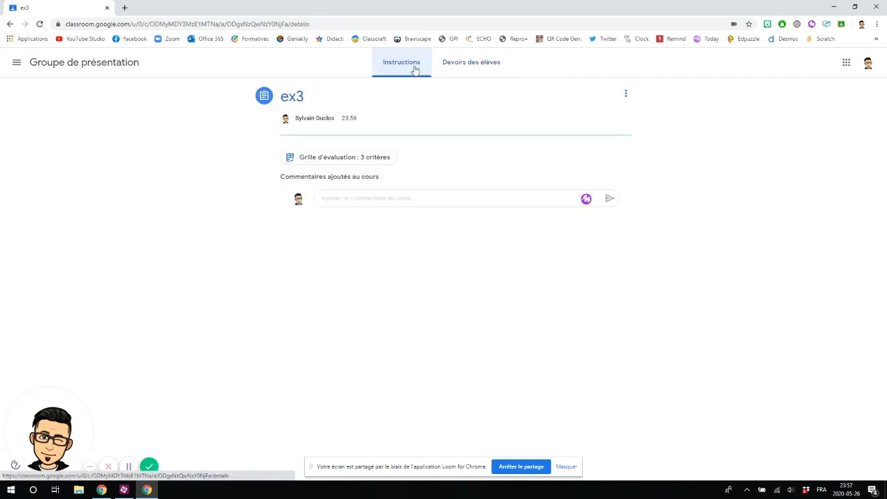
left_click(320, 165)
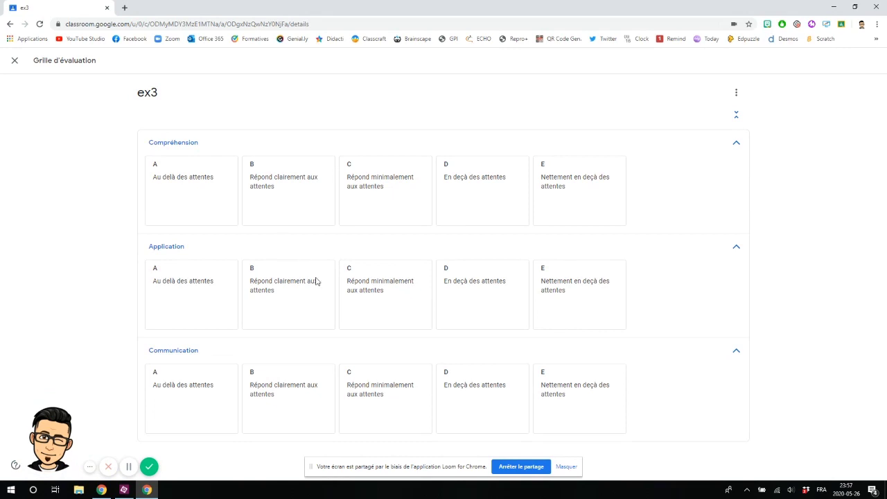
left_click(14, 62)
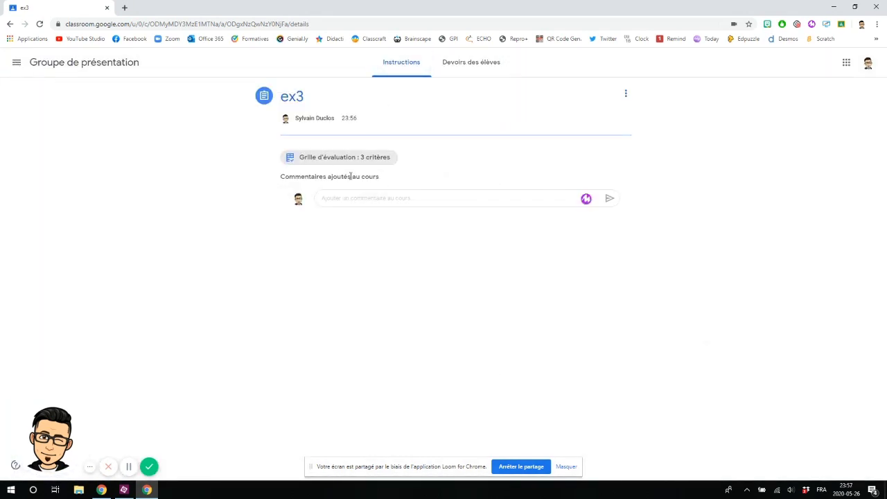
Grade the assigned student's ex3 work with the rubric: C for Compréhension, B for Application and D for Communication
left_click(470, 64)
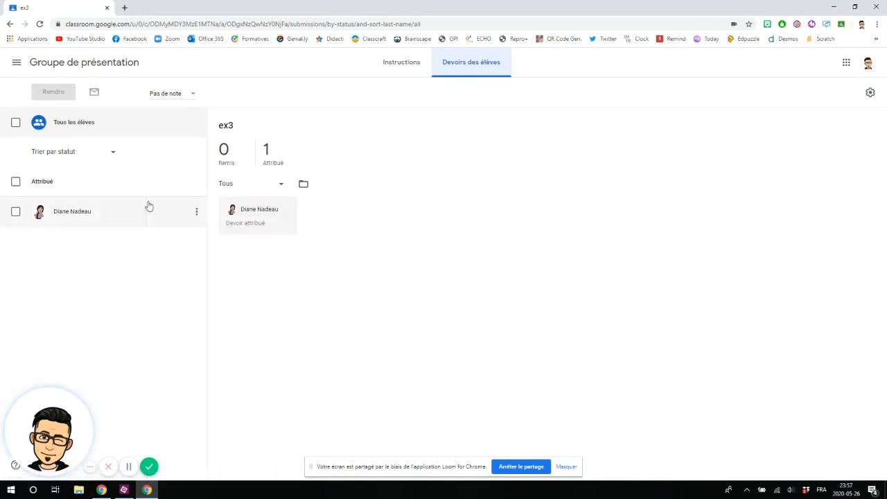
left_click(83, 215)
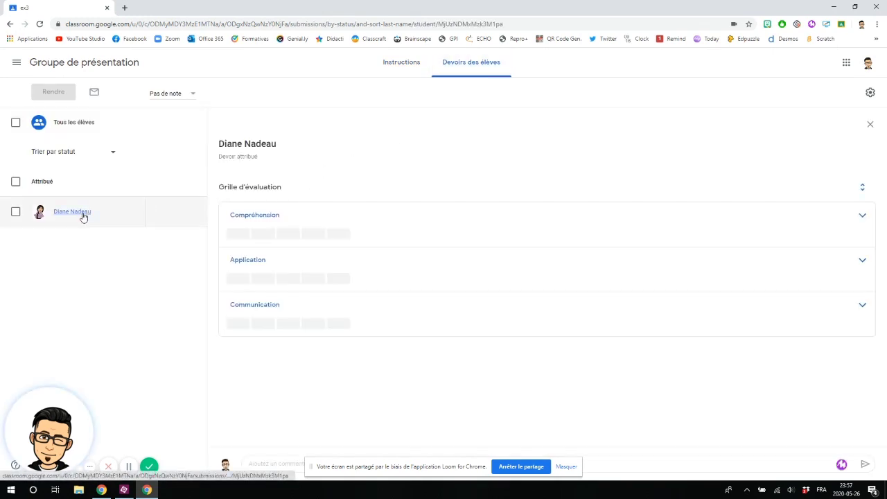
left_click(862, 215)
left_click(471, 253)
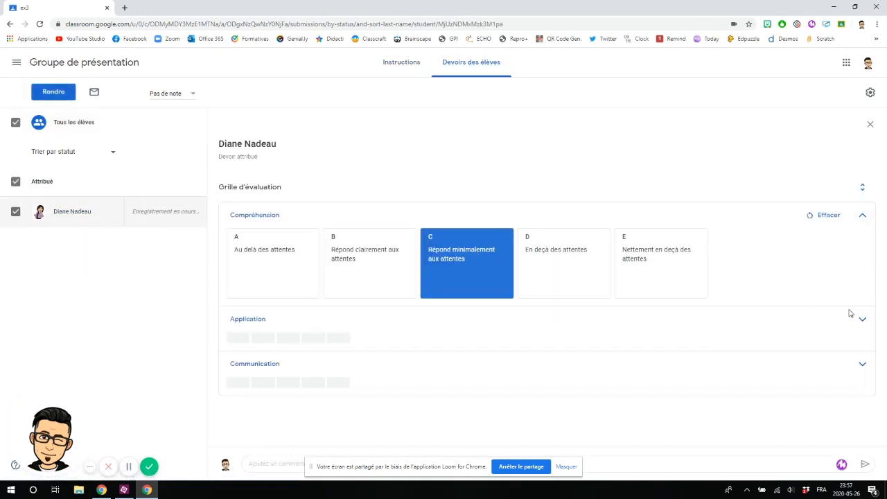
left_click(856, 319)
left_click(384, 349)
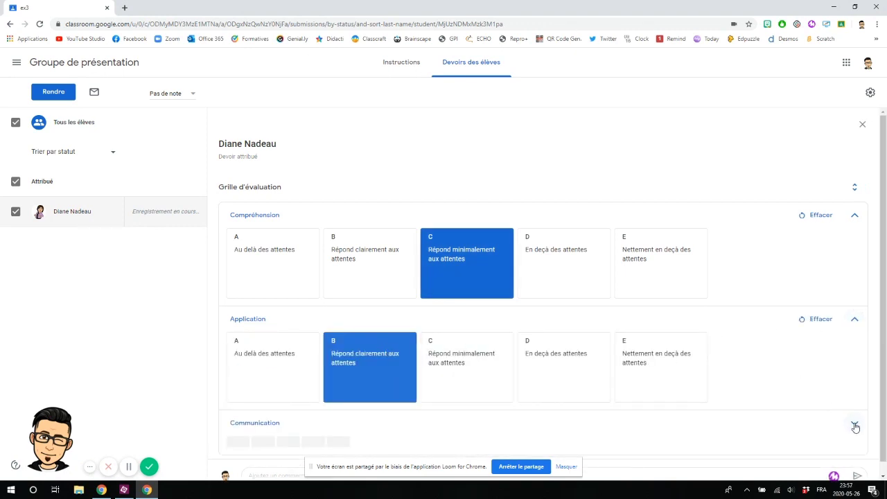
left_click(575, 444)
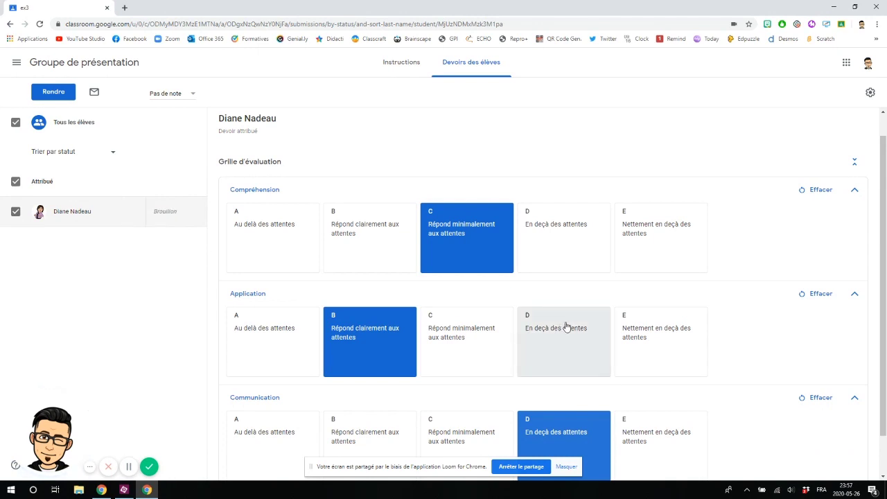
scroll(567, 318, "down", 1)
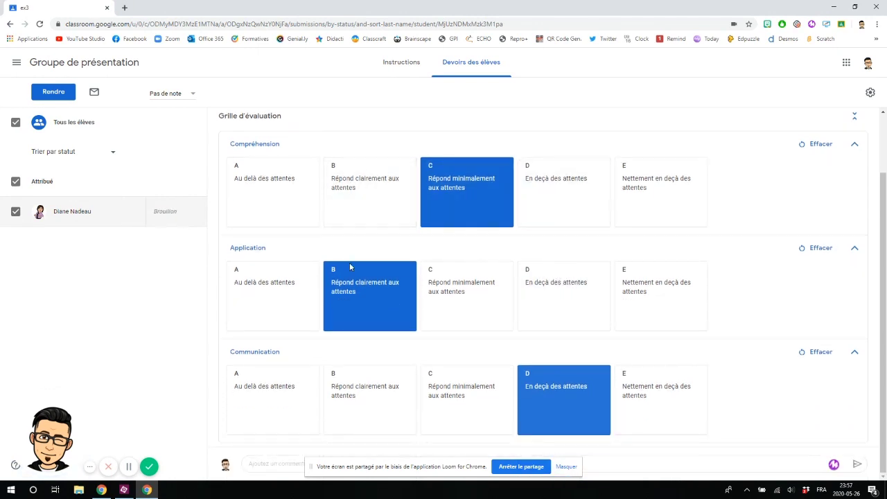